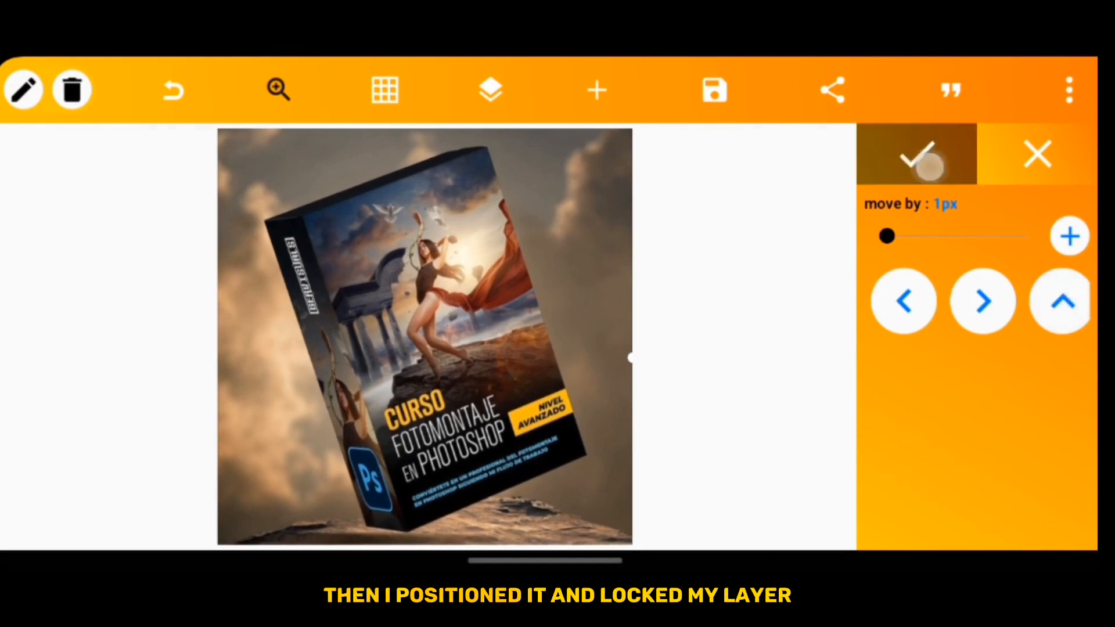
Confirm the box mockup's position and lock its layer in the Layers list.
click(923, 157)
click(490, 90)
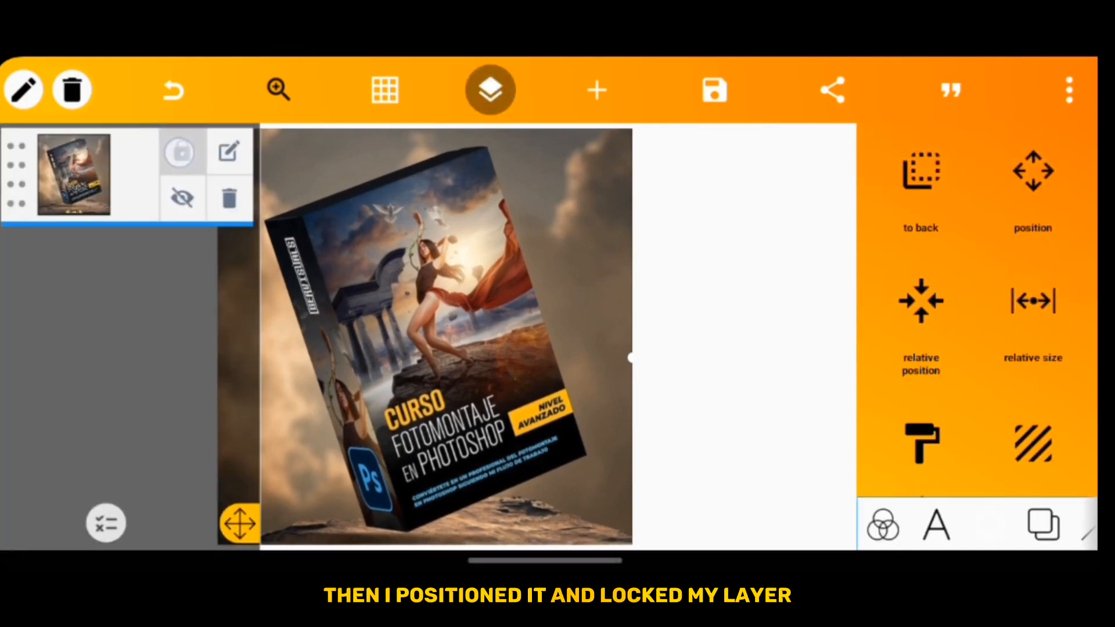
click(184, 151)
click(491, 90)
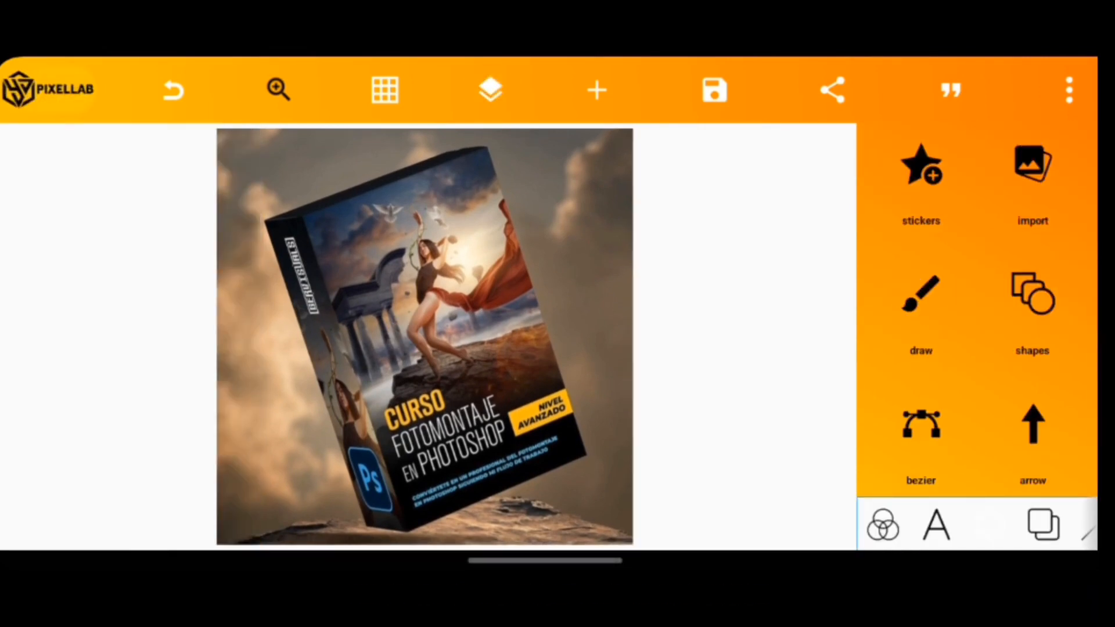
Add a white rectangle and resize it over the box front until it covers the face, then confirm.
click(1032, 300)
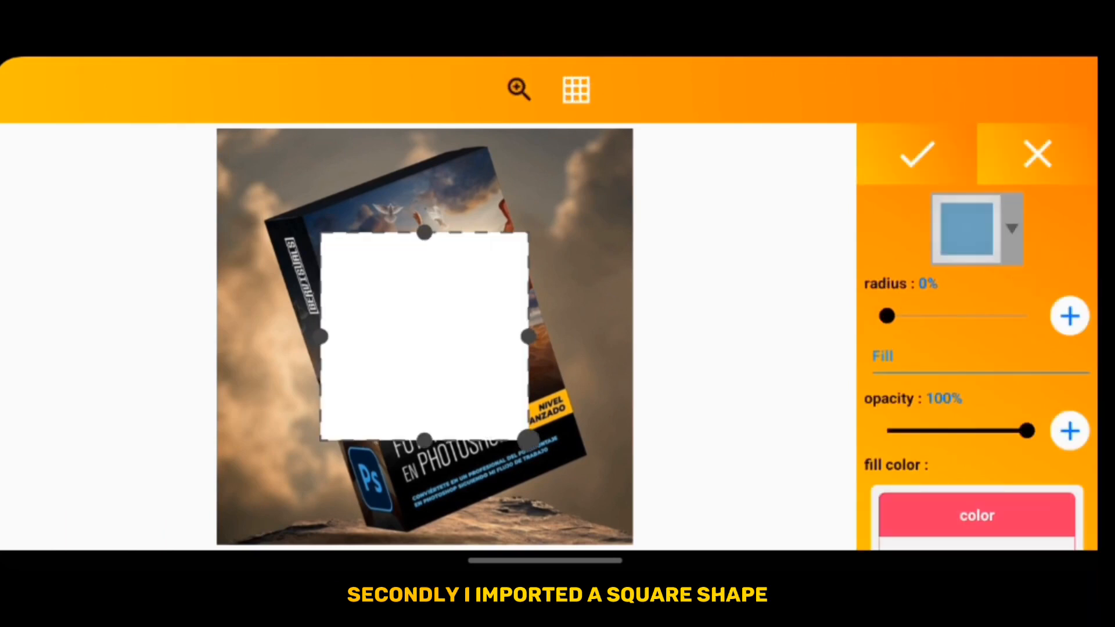
drag(416, 440, 375, 512)
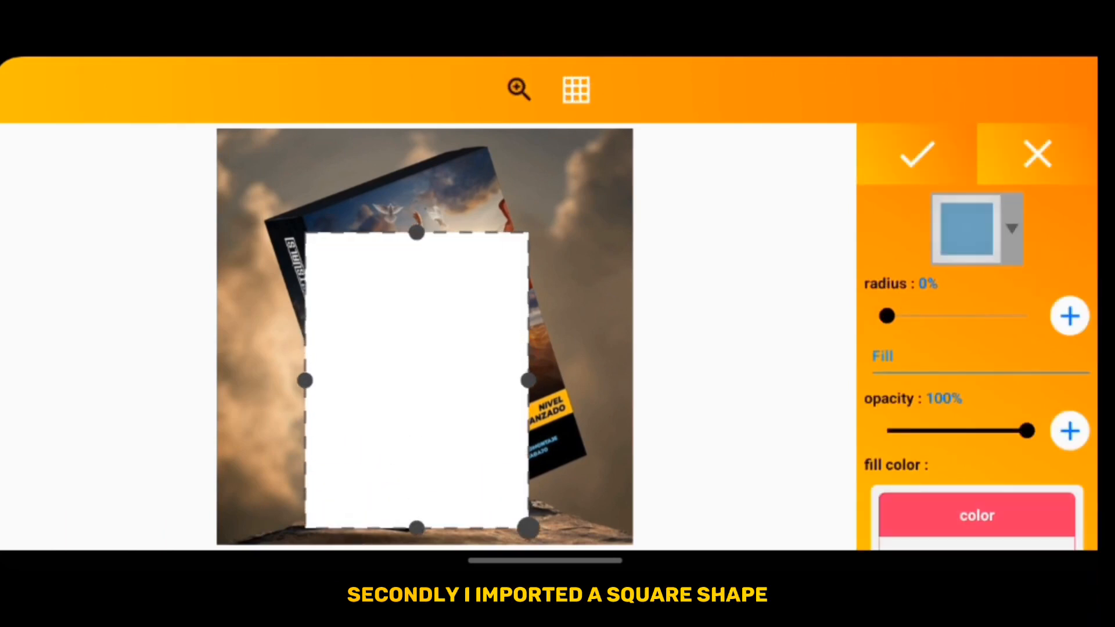
drag(403, 352, 391, 381)
drag(523, 515, 544, 538)
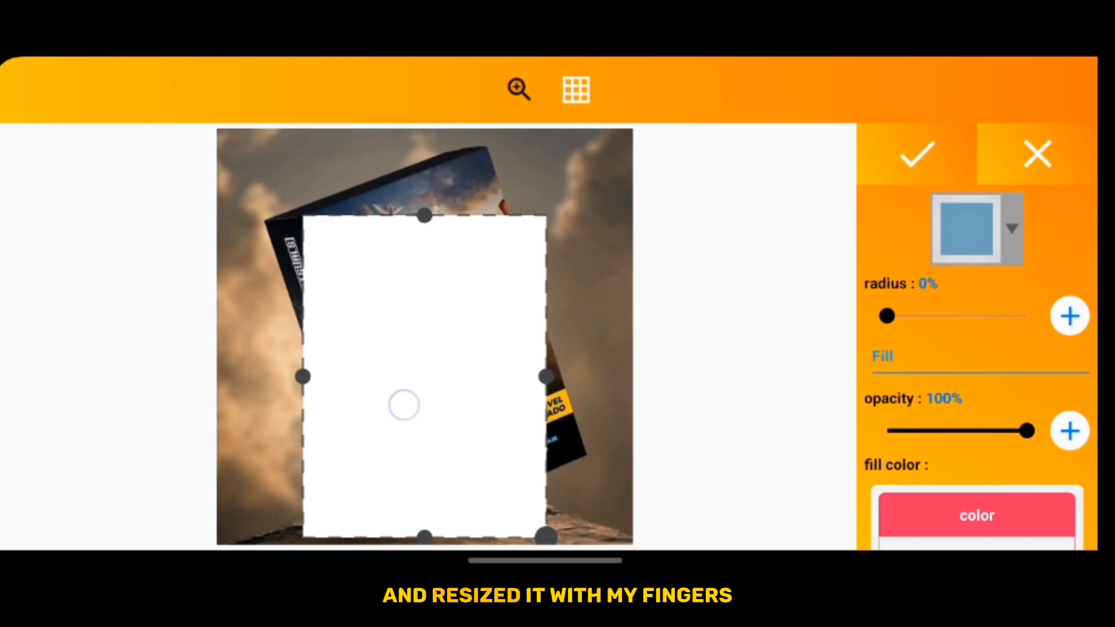
drag(447, 431, 497, 497)
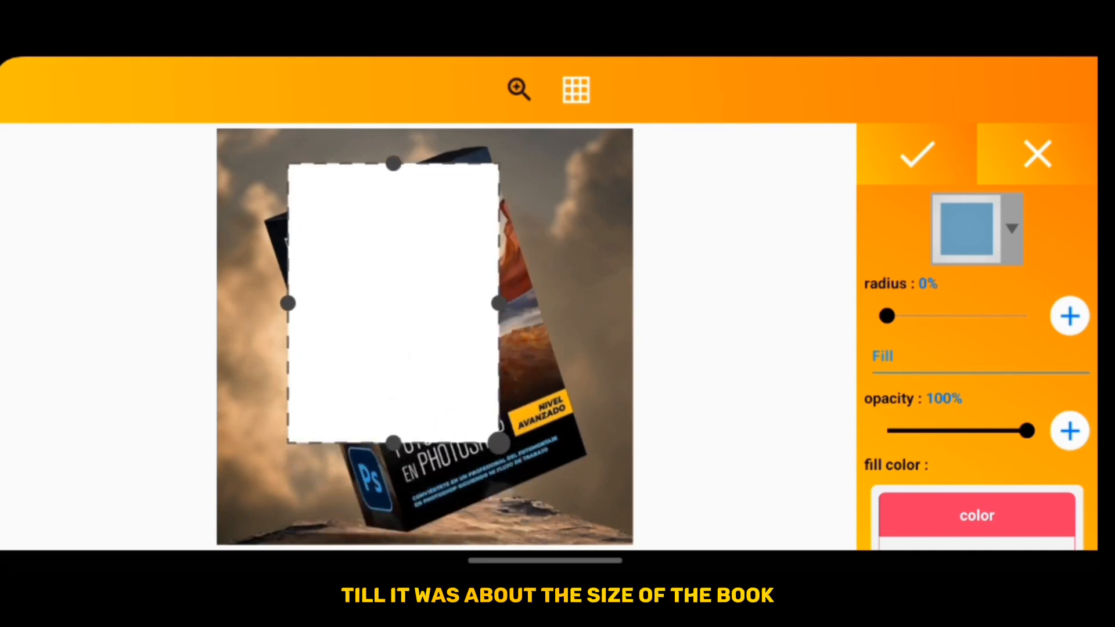
drag(370, 417, 362, 413)
drag(514, 497, 529, 513)
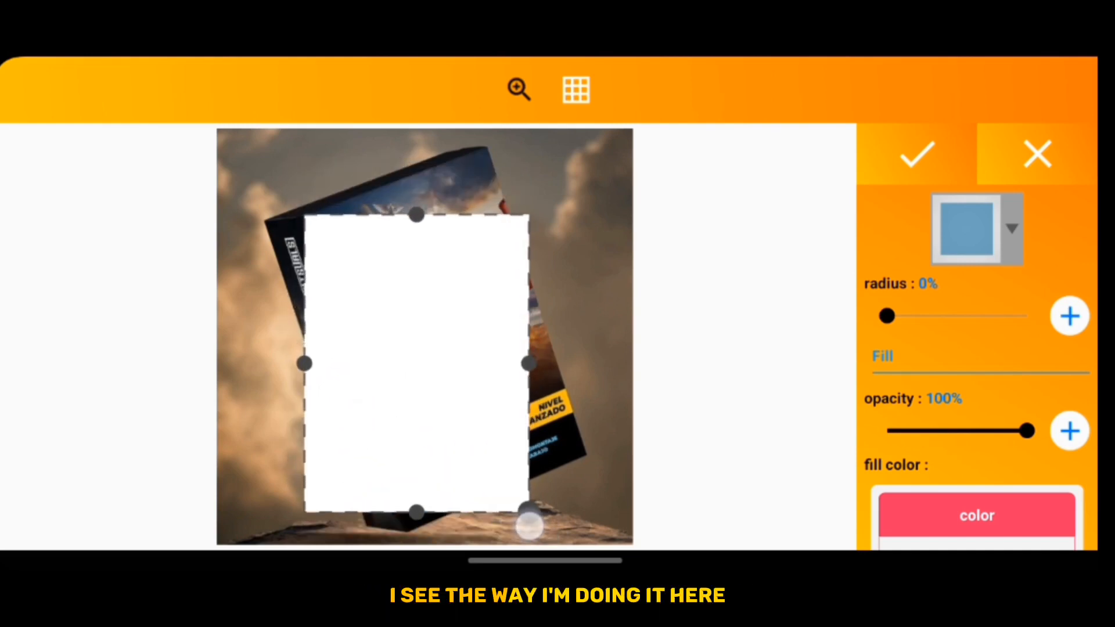
click(916, 157)
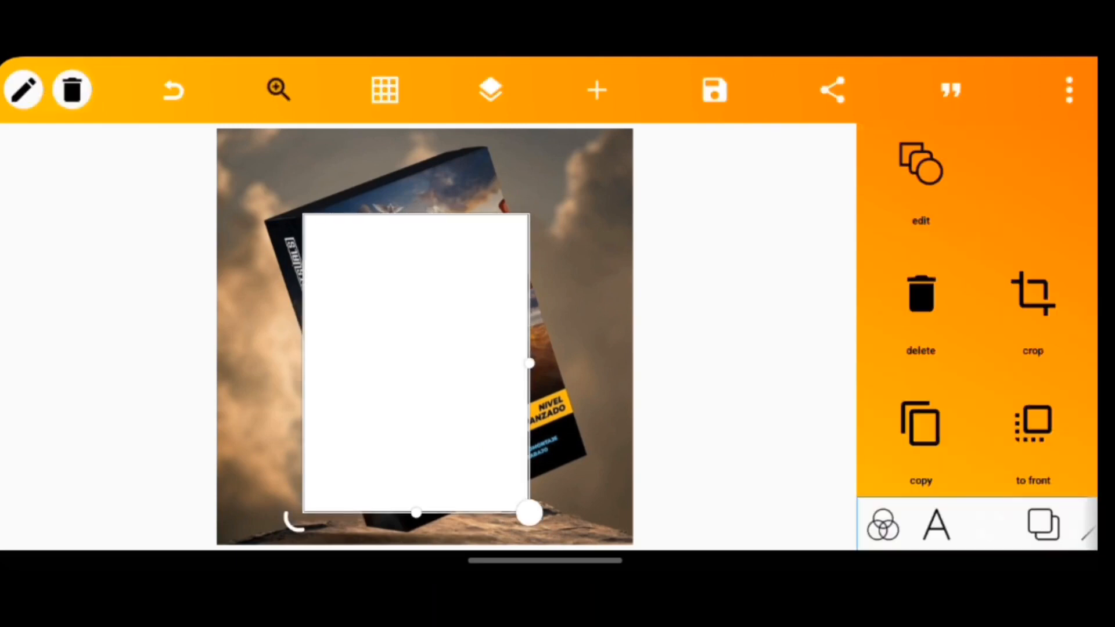
scroll(964, 348, down, 5)
scroll(964, 348, down, 5)
scroll(964, 348, down, 5)
scroll(964, 349, down, 3)
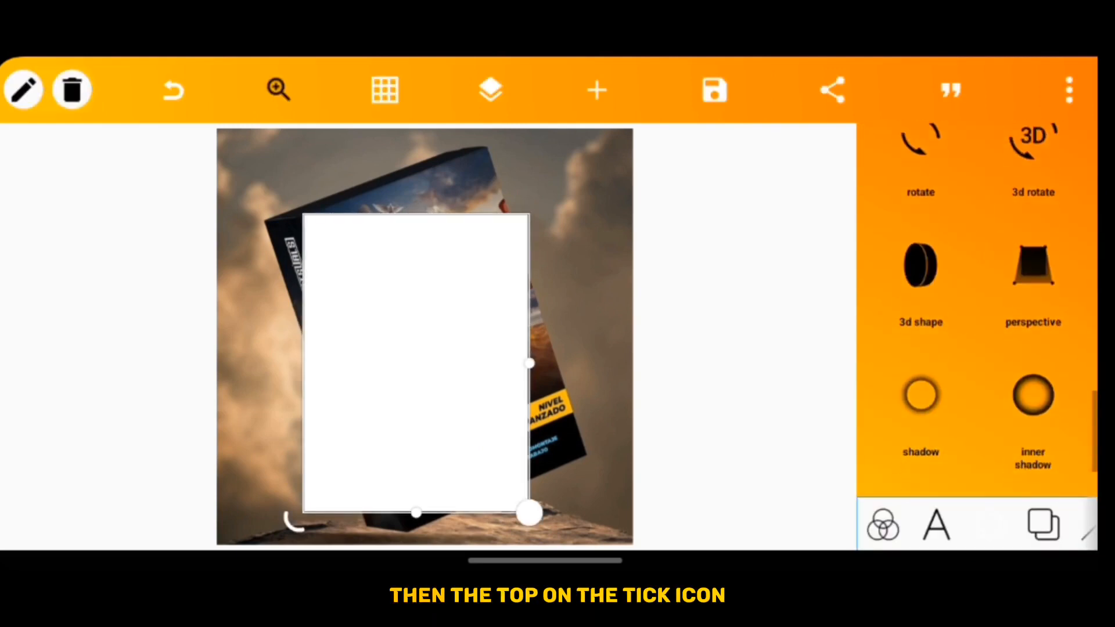
Enable Perspective on the rectangle and pin each corner handle onto the box's front-face corners.
click(1035, 262)
scroll(418, 331, up, 8)
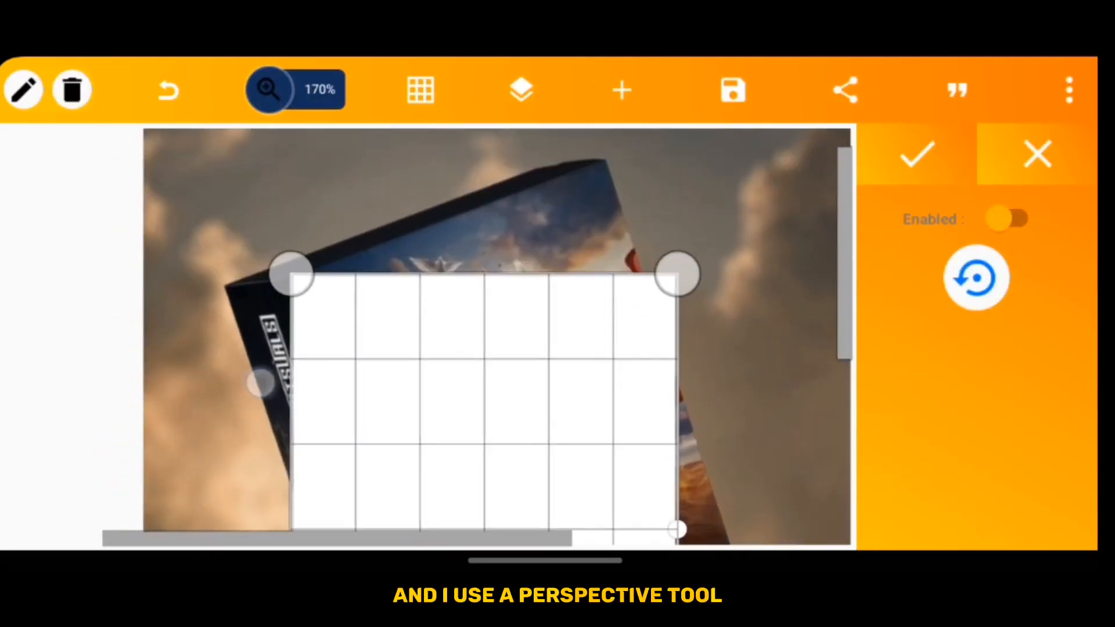
scroll(419, 331, up, 3)
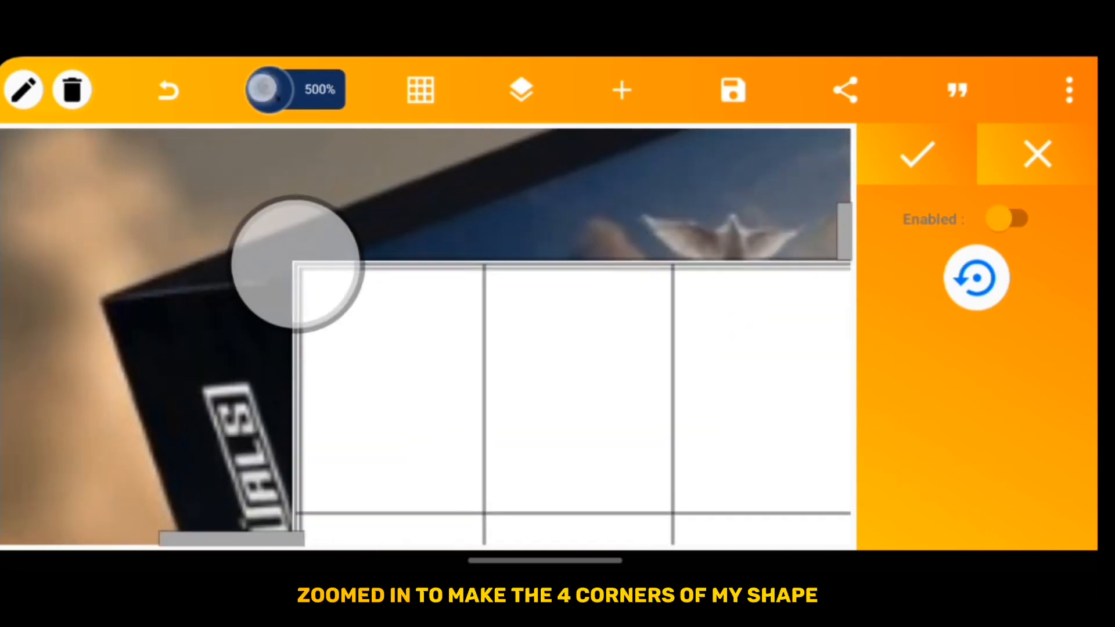
click(1008, 218)
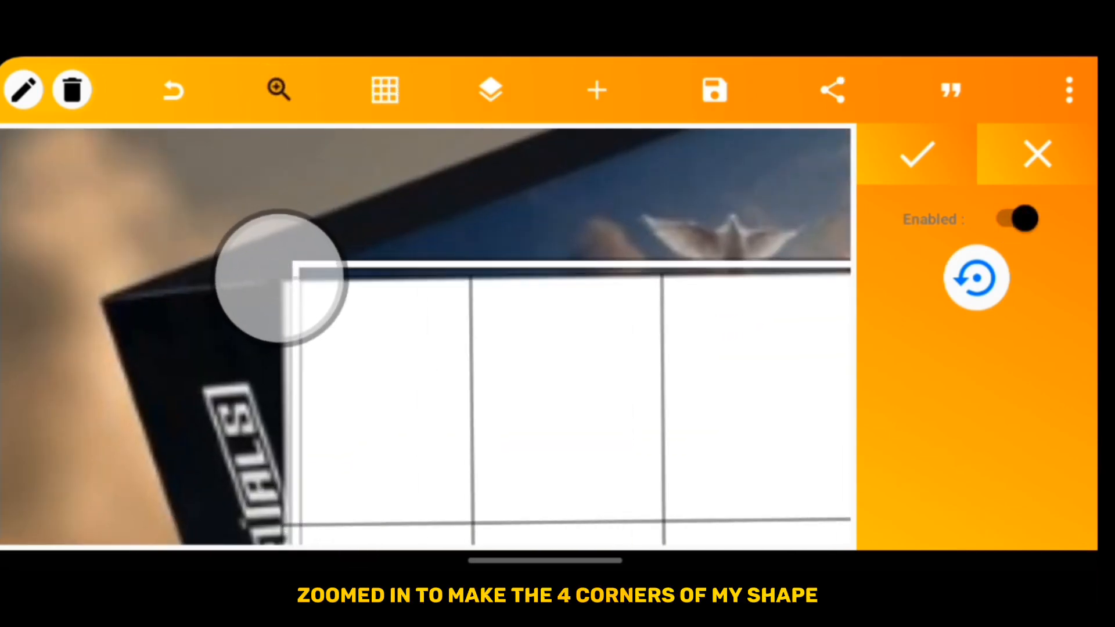
drag(610, 392, 217, 174)
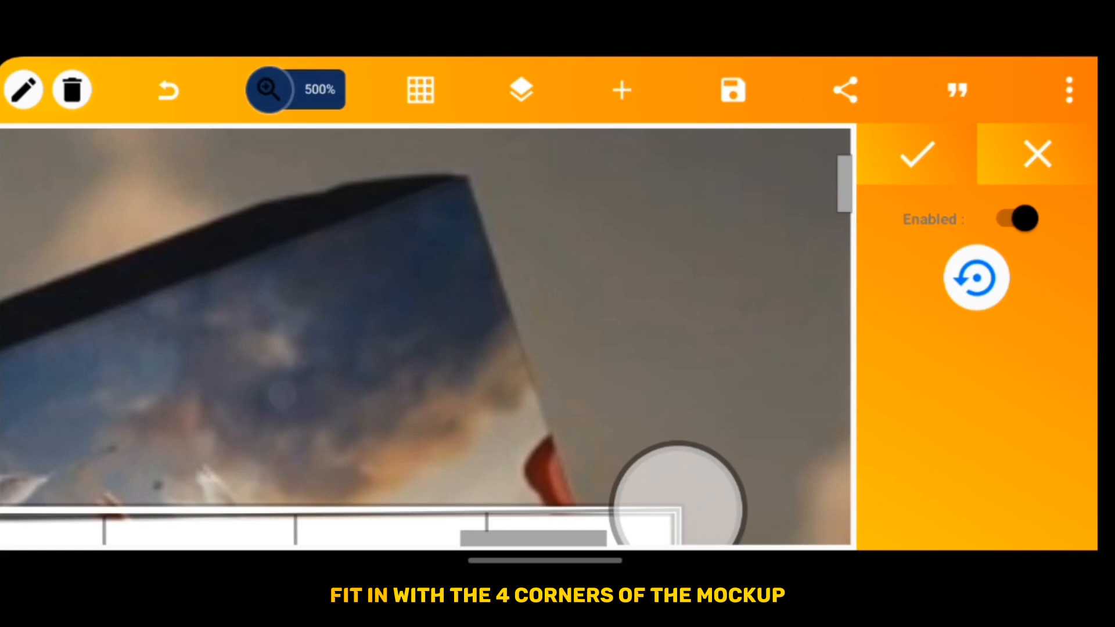
mouse_move(680, 488)
mouse_down()
mouse_move(470, 243)
mouse_move(474, 177)
mouse_up()
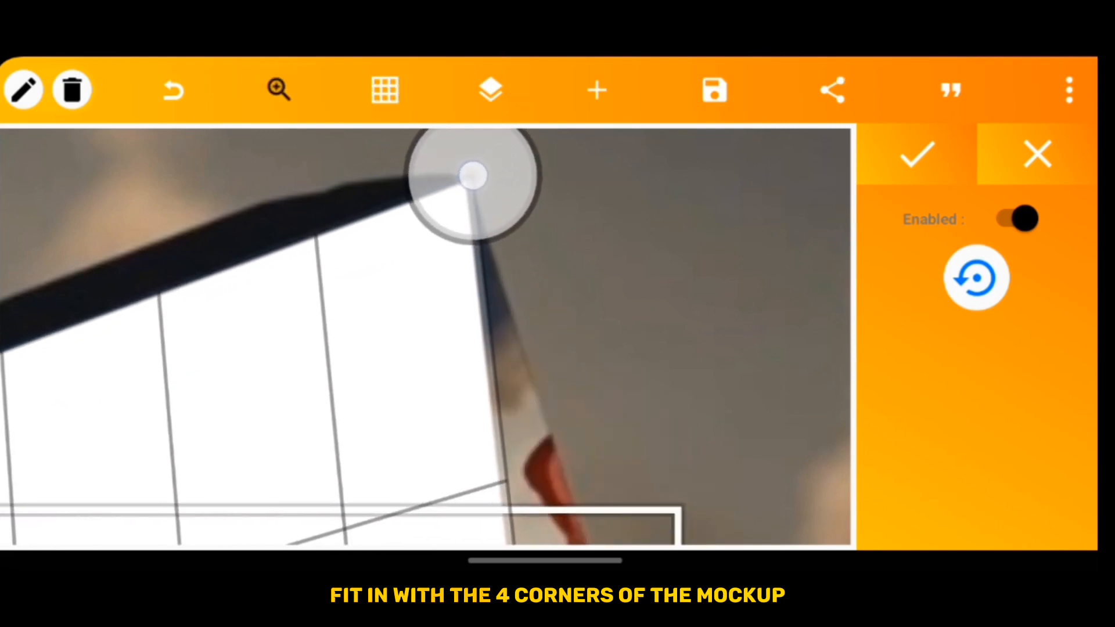
drag(765, 214, 262, 349)
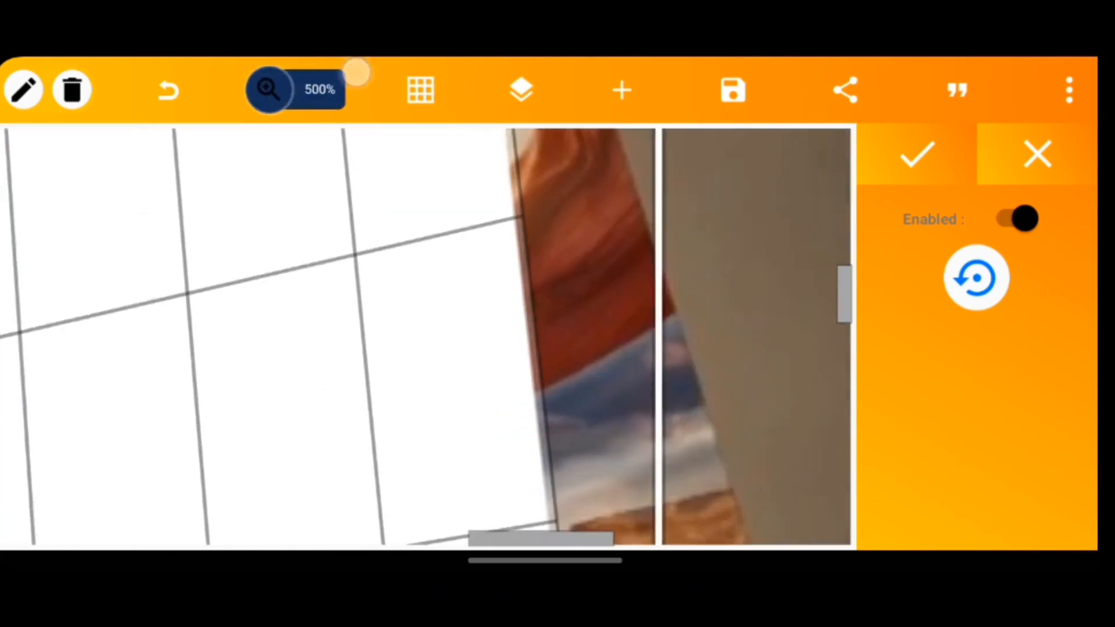
drag(436, 496, 714, 252)
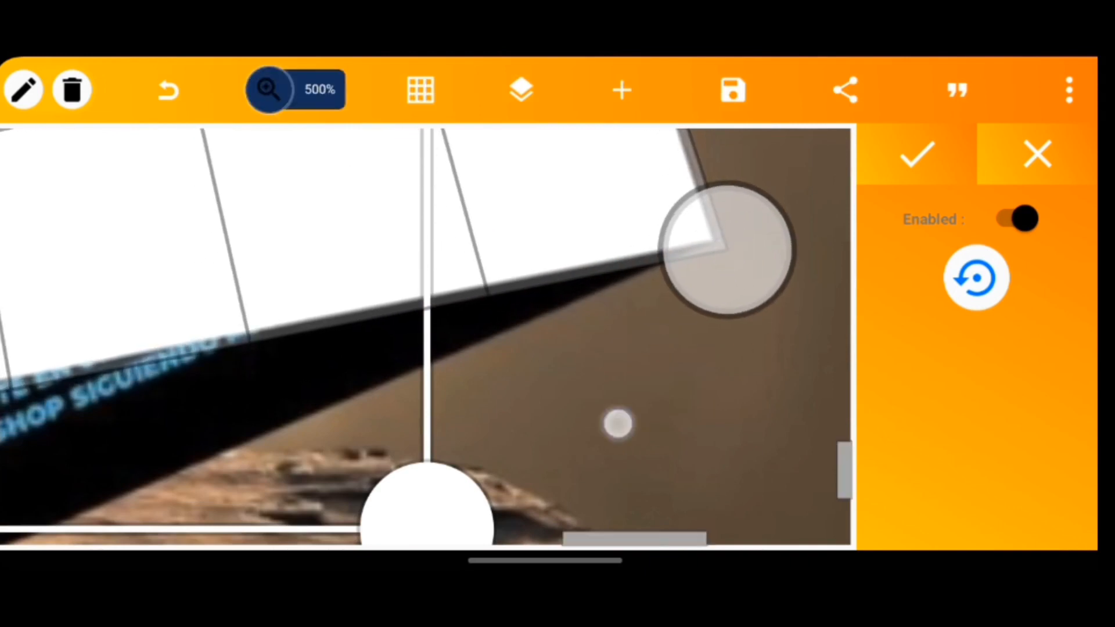
mouse_move(619, 422)
mouse_down()
mouse_move(61, 375)
mouse_move(577, 496)
mouse_up()
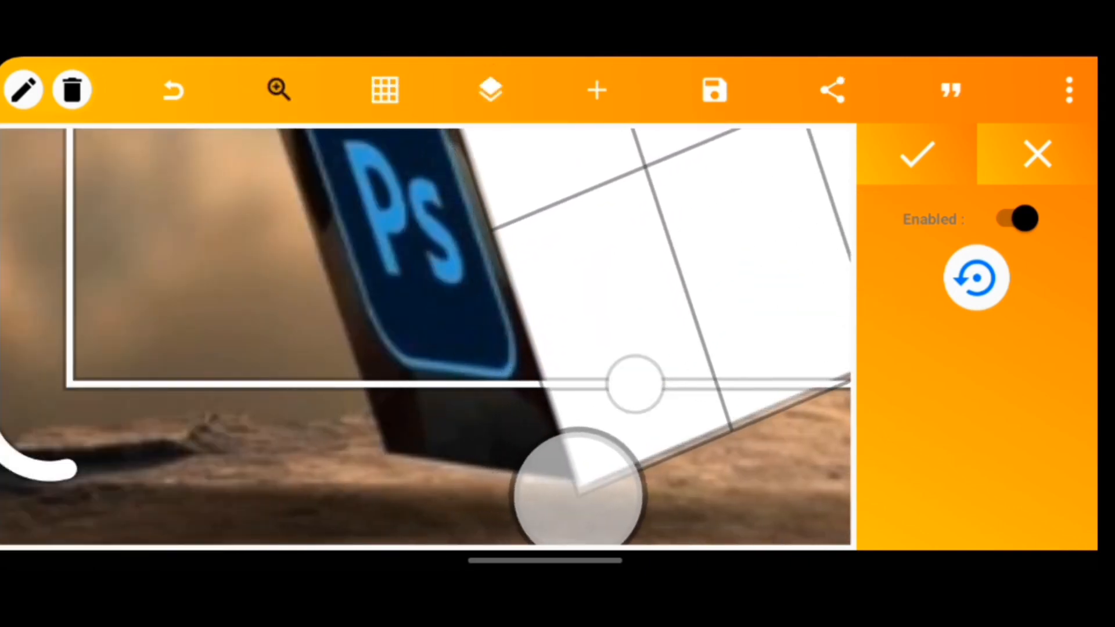
View the whole warped front panel on the box and confirm the perspective warp.
click(279, 90)
click(490, 90)
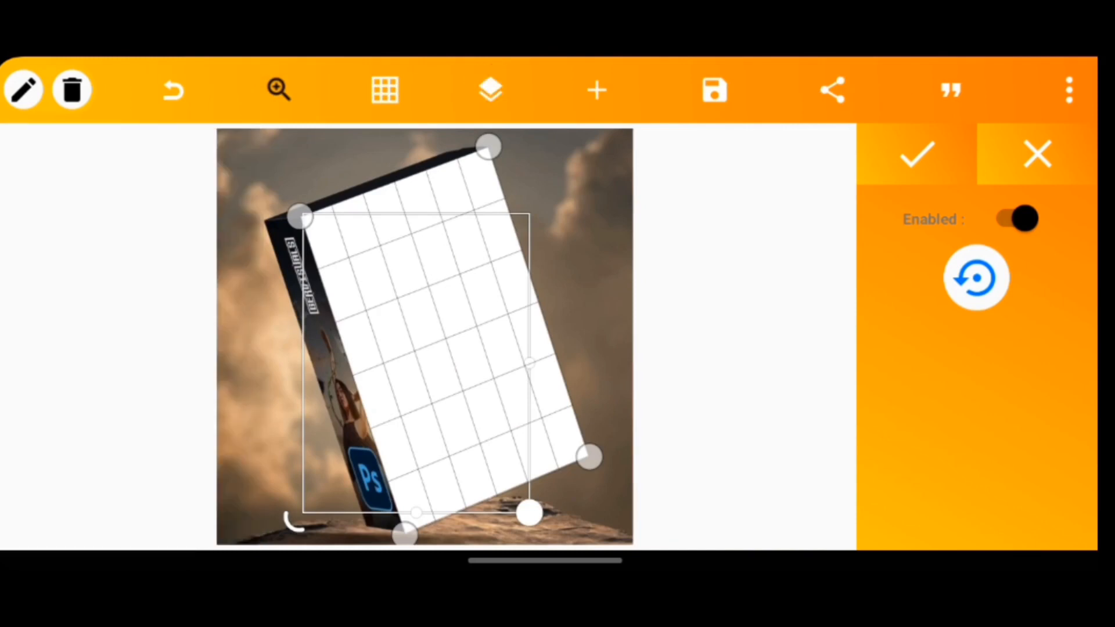
click(917, 157)
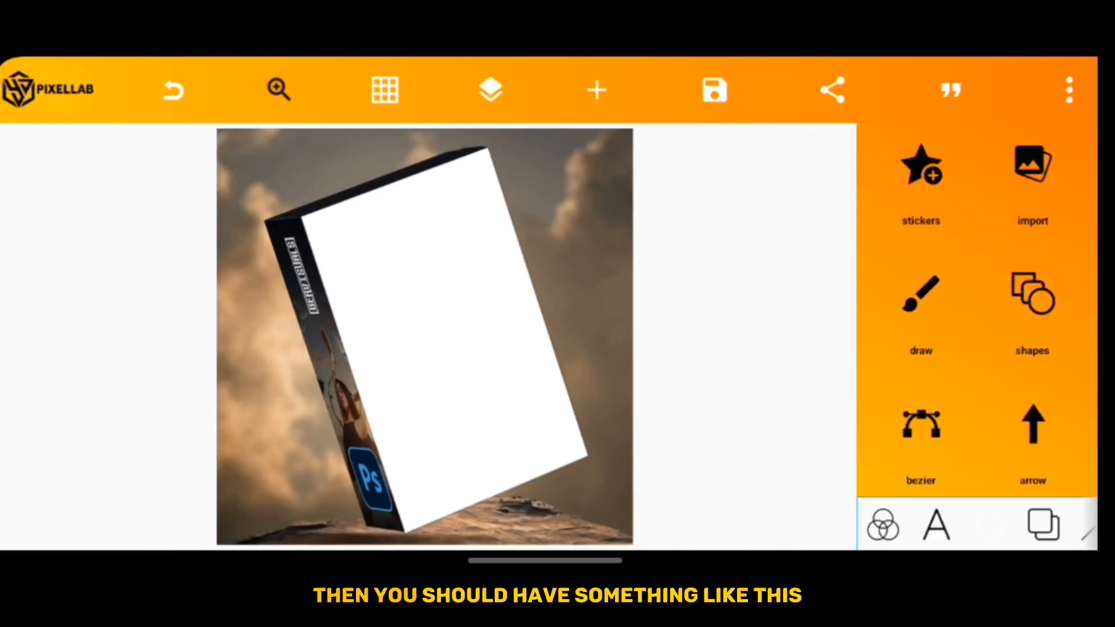
Add a narrow side rectangle and warp its top corners onto the box's left edge.
click(1034, 287)
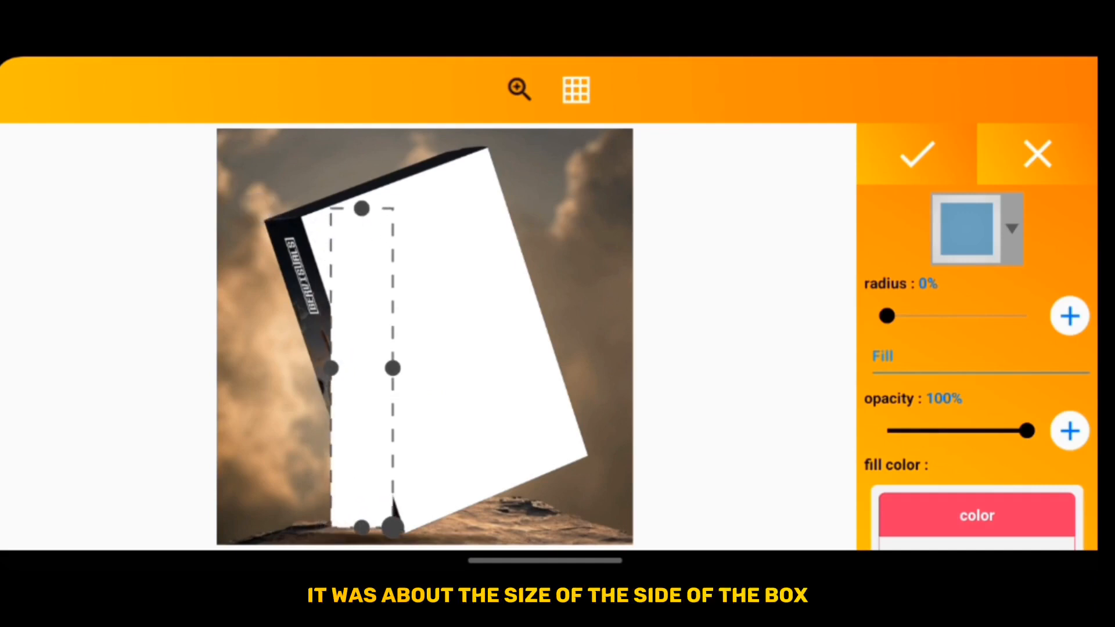
click(919, 155)
scroll(981, 348, down, 5)
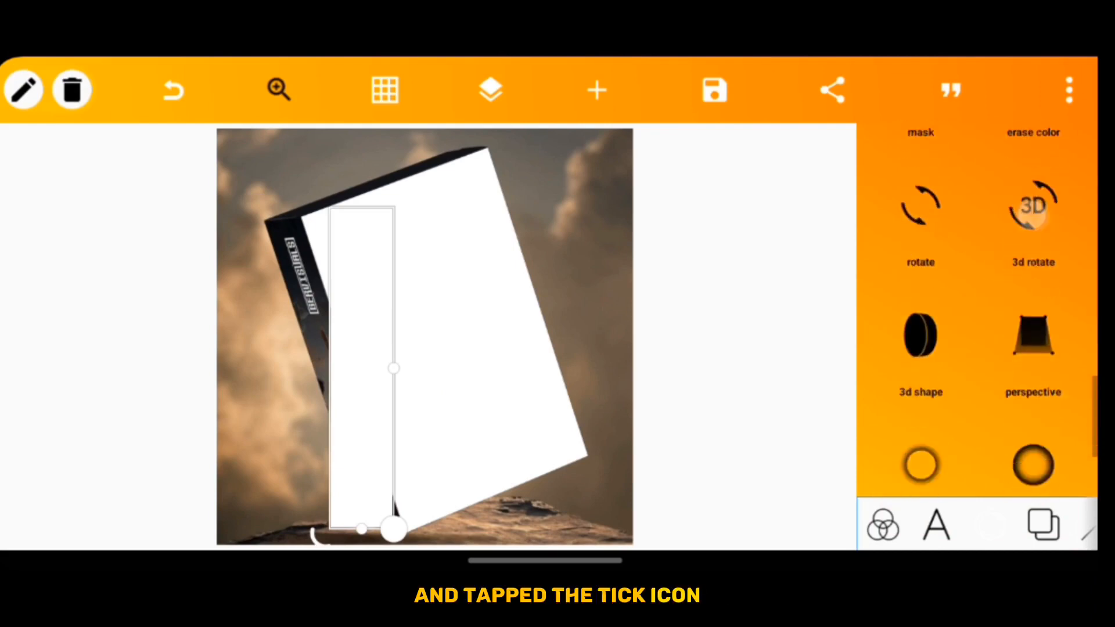
scroll(981, 349, down, 3)
click(1035, 218)
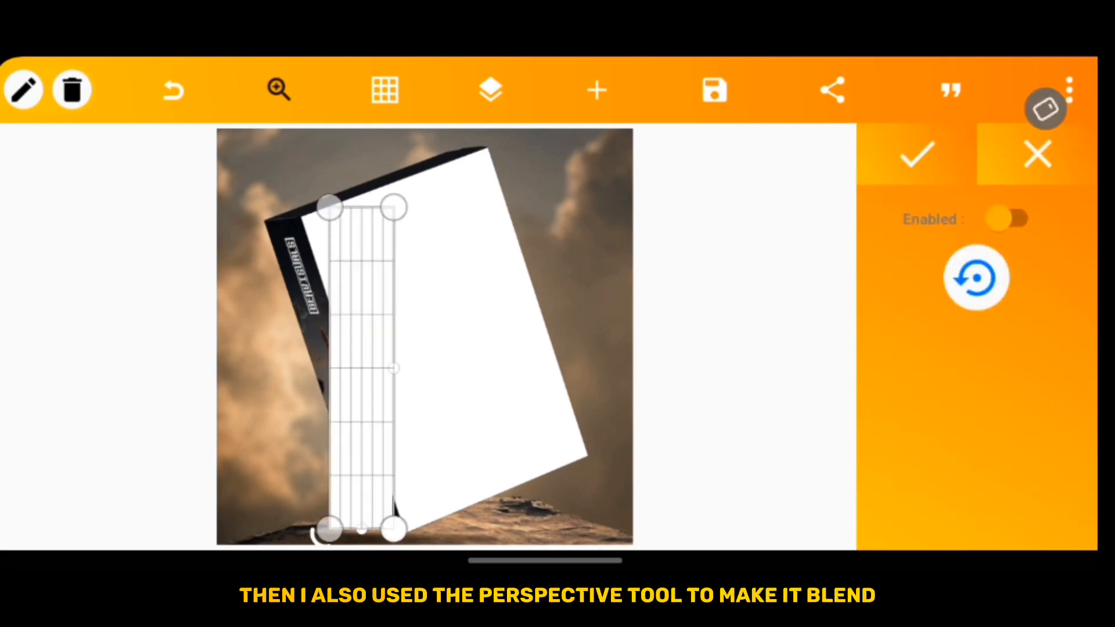
scroll(392, 348, up, 5)
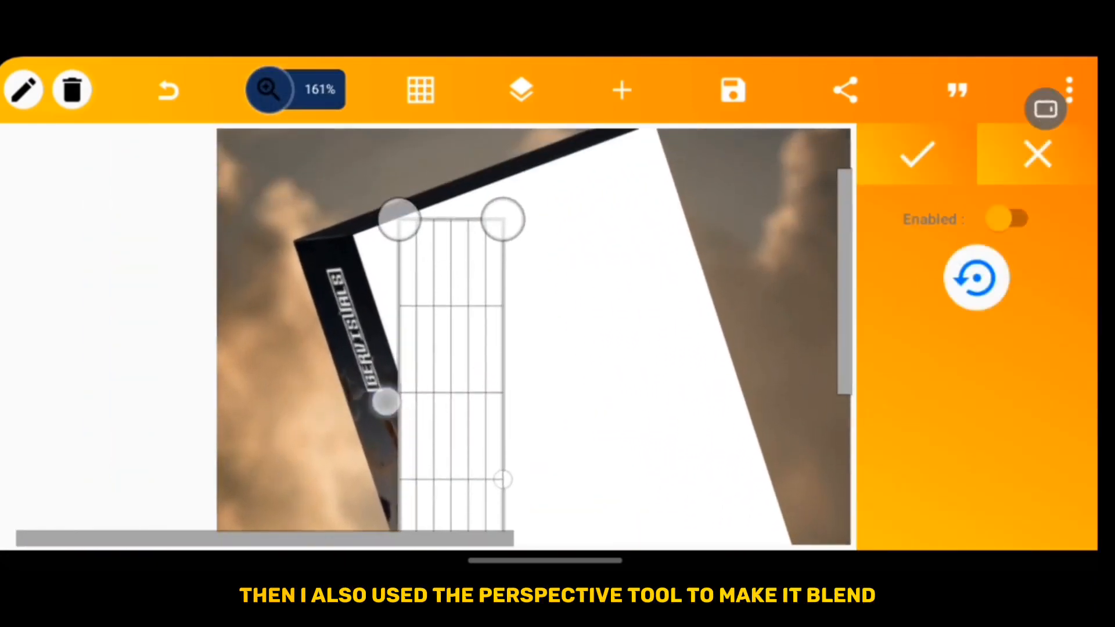
drag(462, 239, 324, 273)
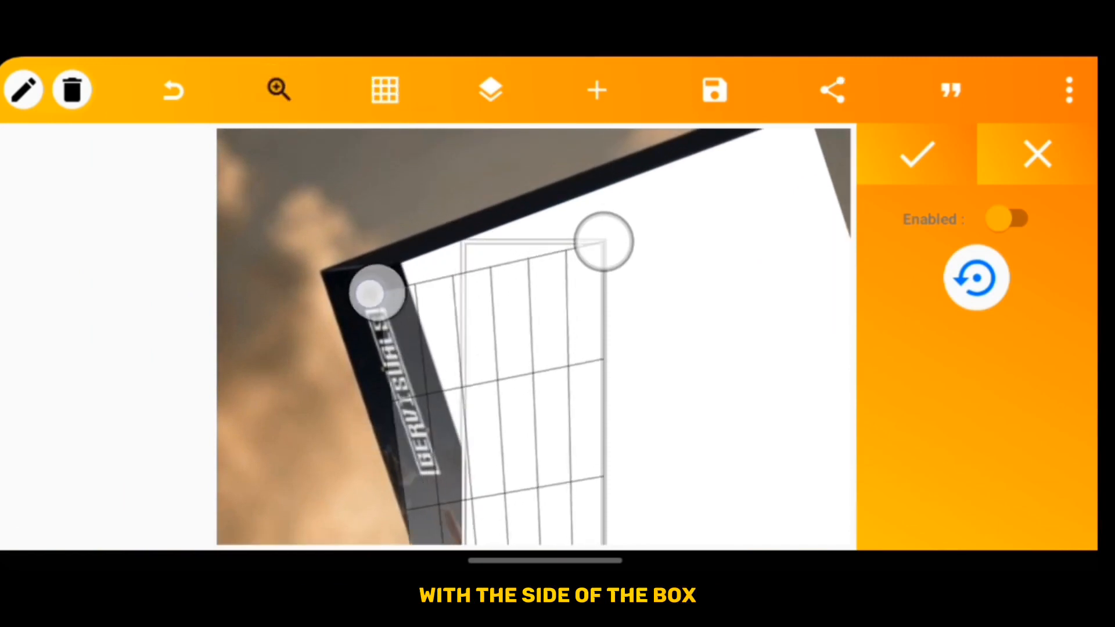
drag(604, 239, 418, 266)
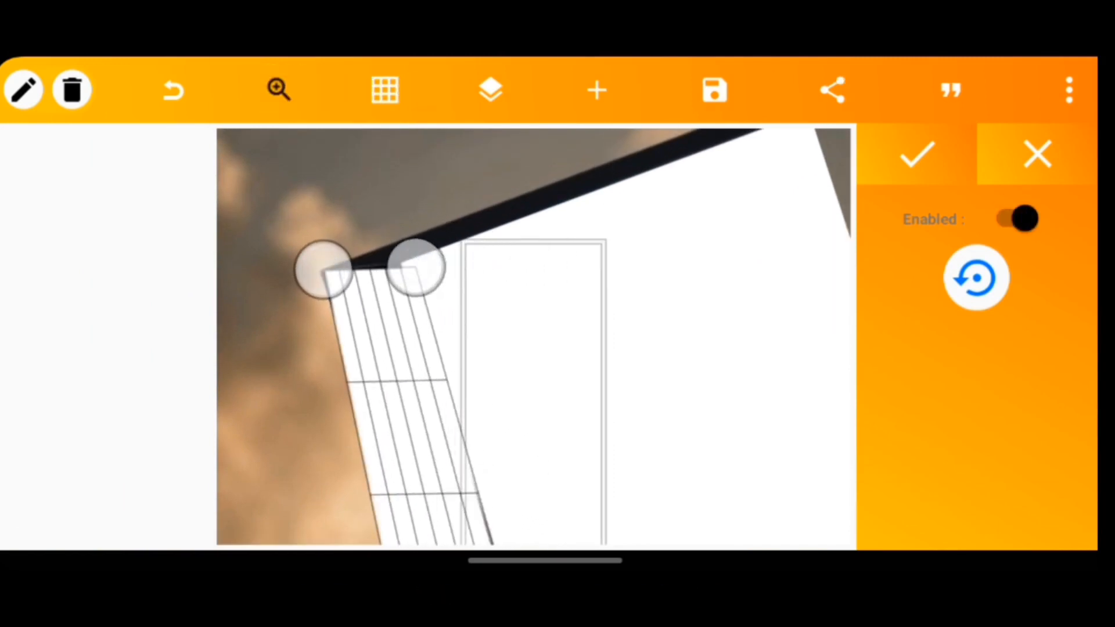
scroll(391, 348, up, 5)
scroll(392, 348, up, 5)
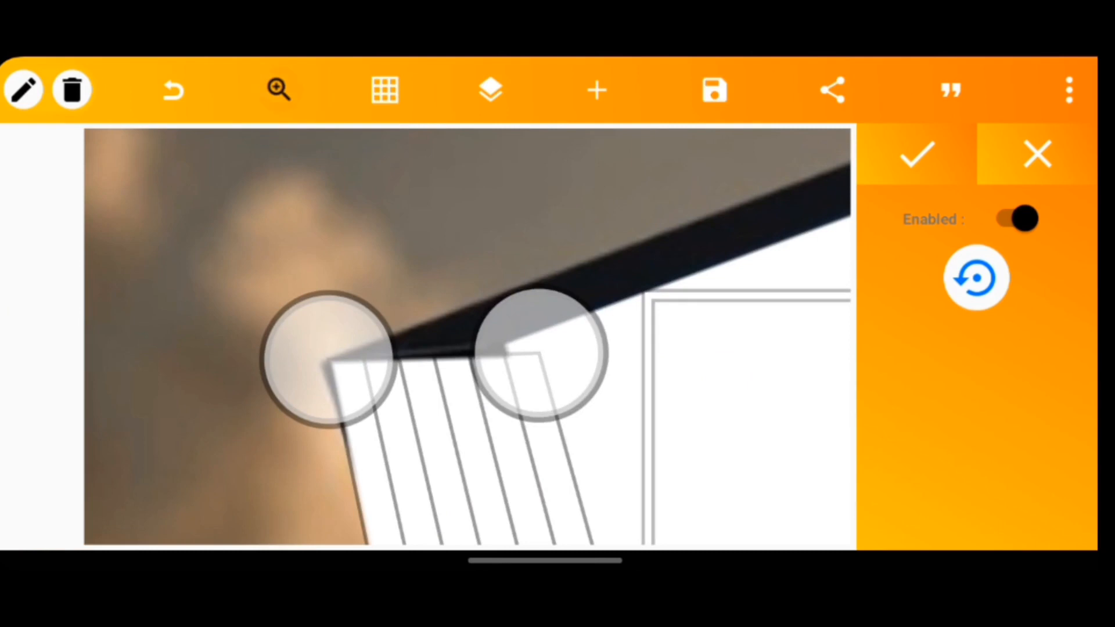
drag(522, 366, 509, 344)
drag(327, 399, 317, 349)
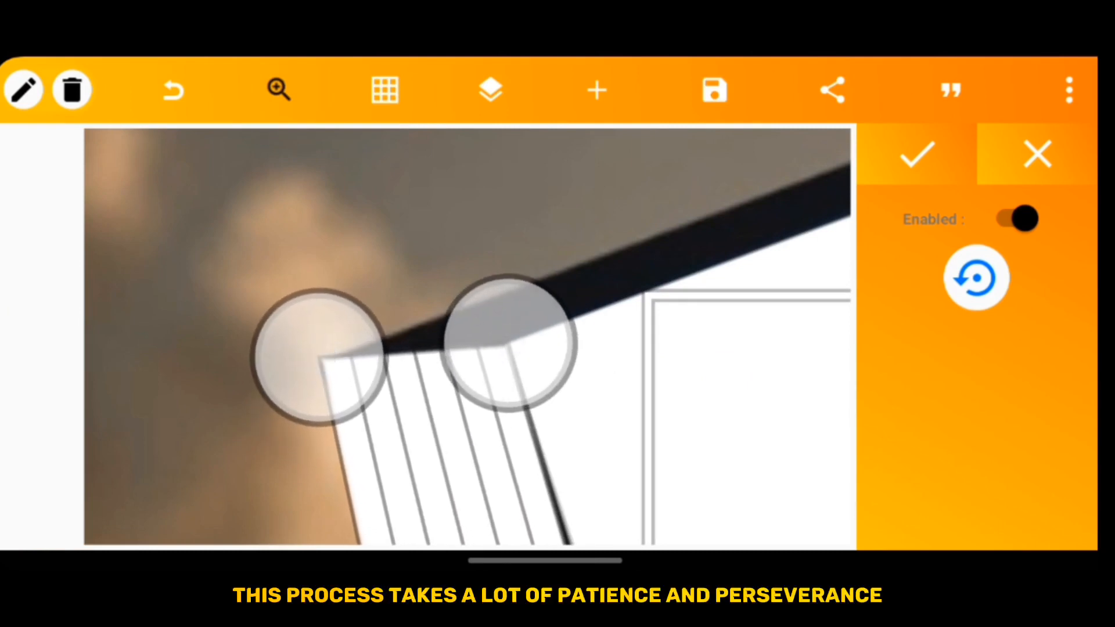
scroll(435, 349, up, 5)
Line the strip's bottom corners up with the bottom of the box edge.
drag(436, 262, 436, 479)
drag(349, 305, 436, 349)
drag(287, 462, 484, 475)
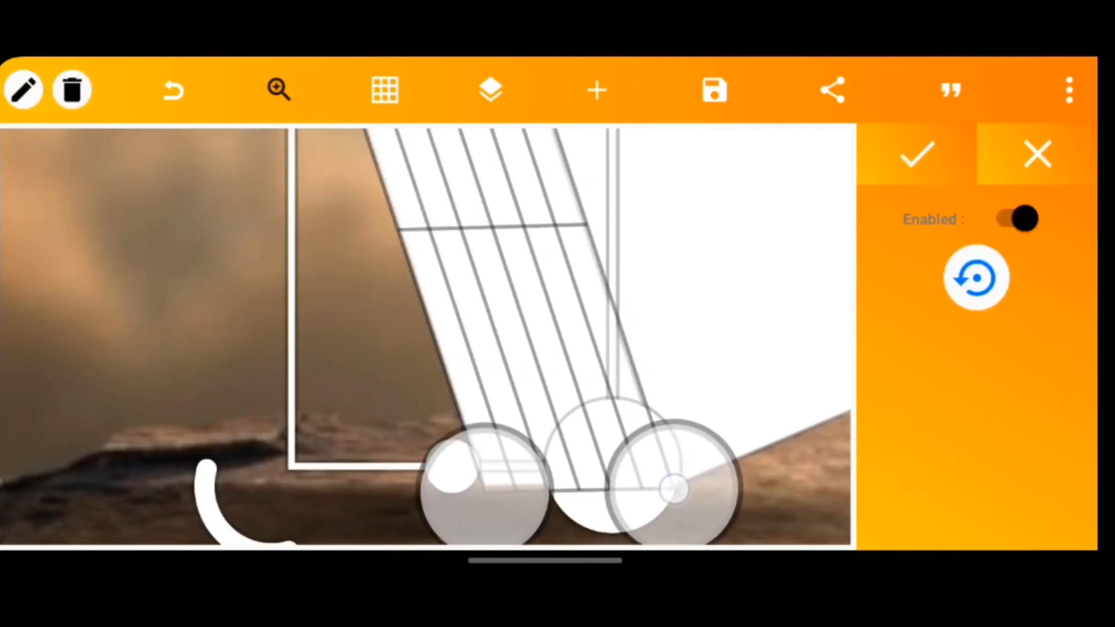
mouse_move(667, 475)
mouse_down()
mouse_move(680, 514)
mouse_move(673, 487)
mouse_up()
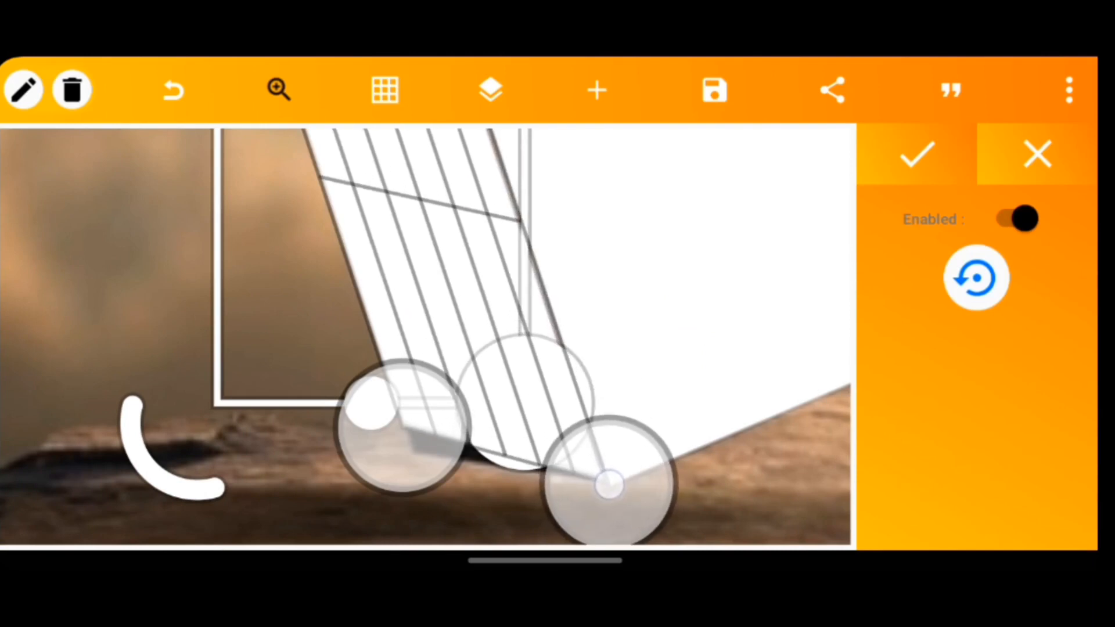
drag(401, 431, 407, 454)
Fine-tune the strip's top corners, applying and re-nudging the top-right, then confirm the side face warp.
drag(375, 405, 523, 305)
drag(522, 435, 436, 261)
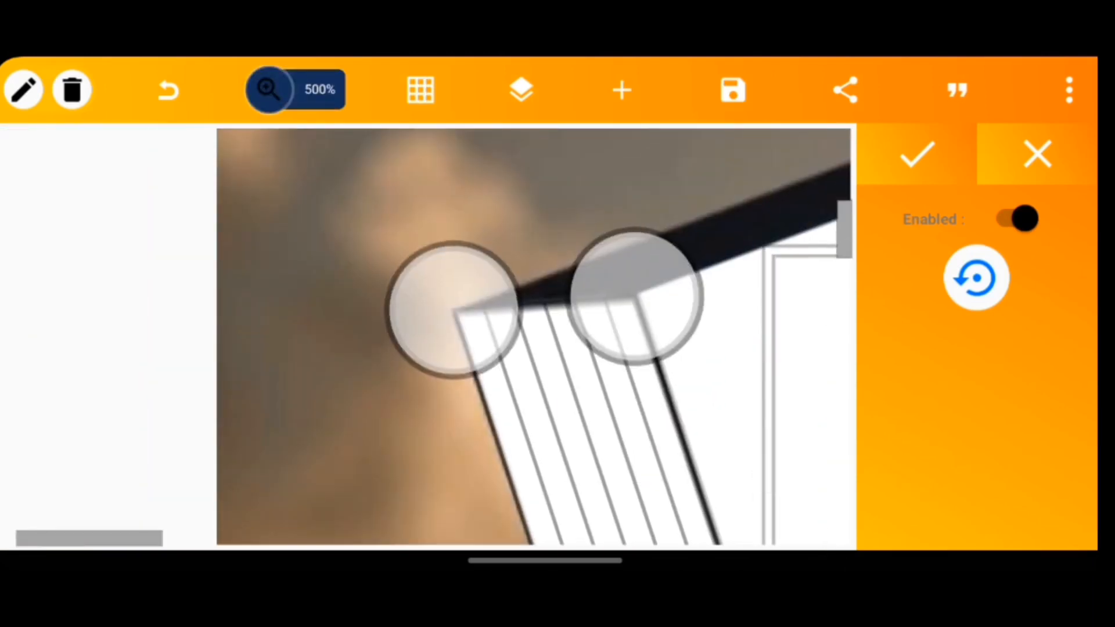
drag(635, 296, 644, 300)
drag(445, 296, 449, 305)
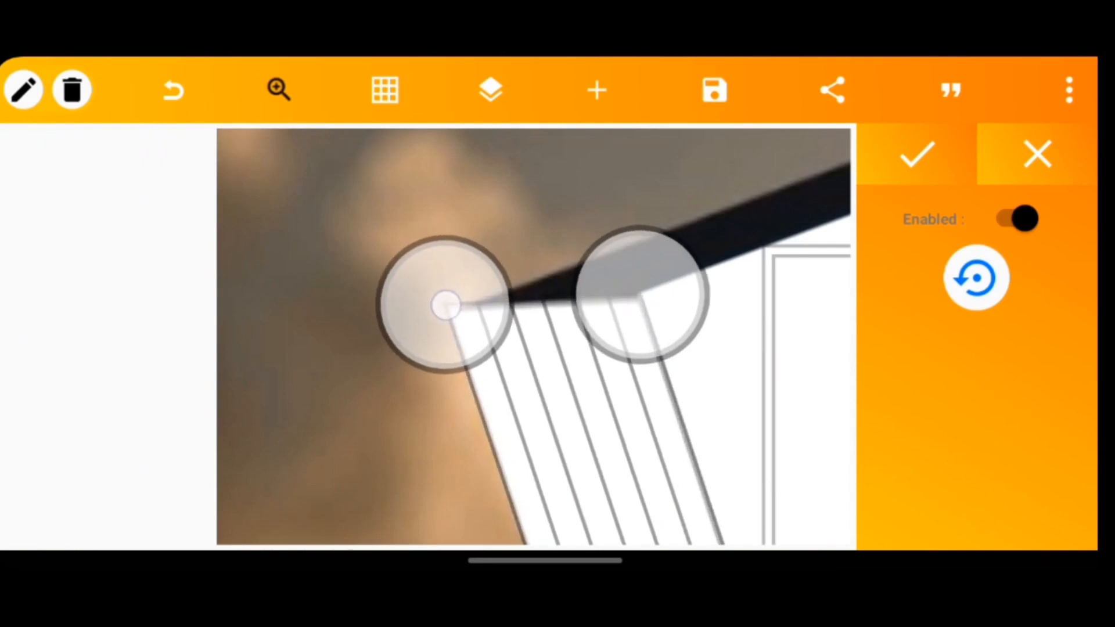
click(916, 157)
click(1033, 309)
drag(640, 288, 644, 301)
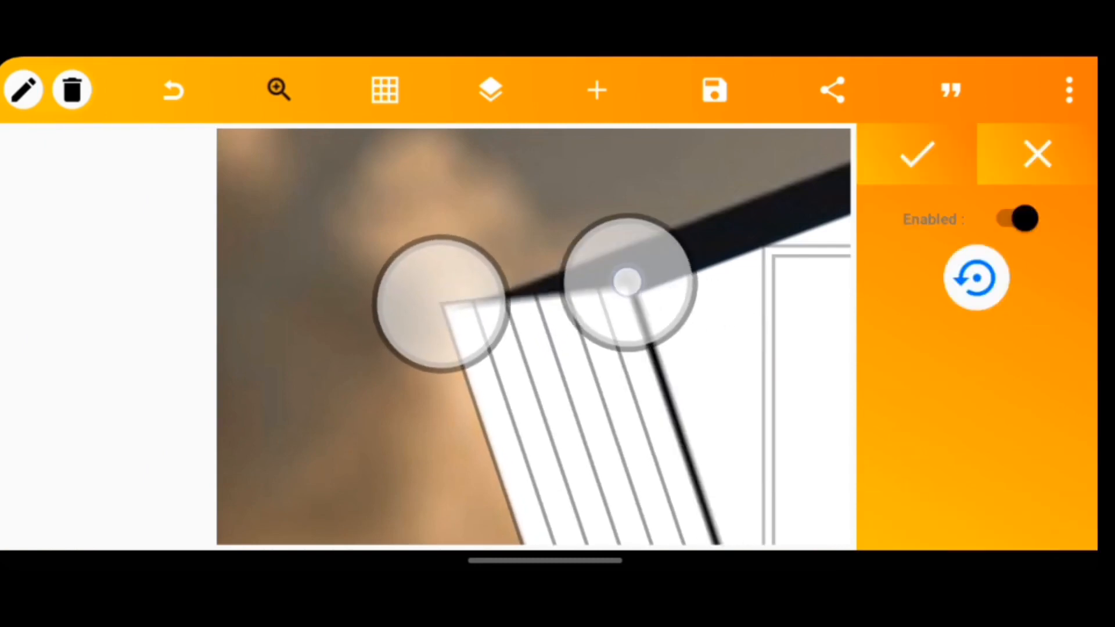
click(916, 158)
Show the whole canvas, deselect the strip and check the layers list.
click(279, 90)
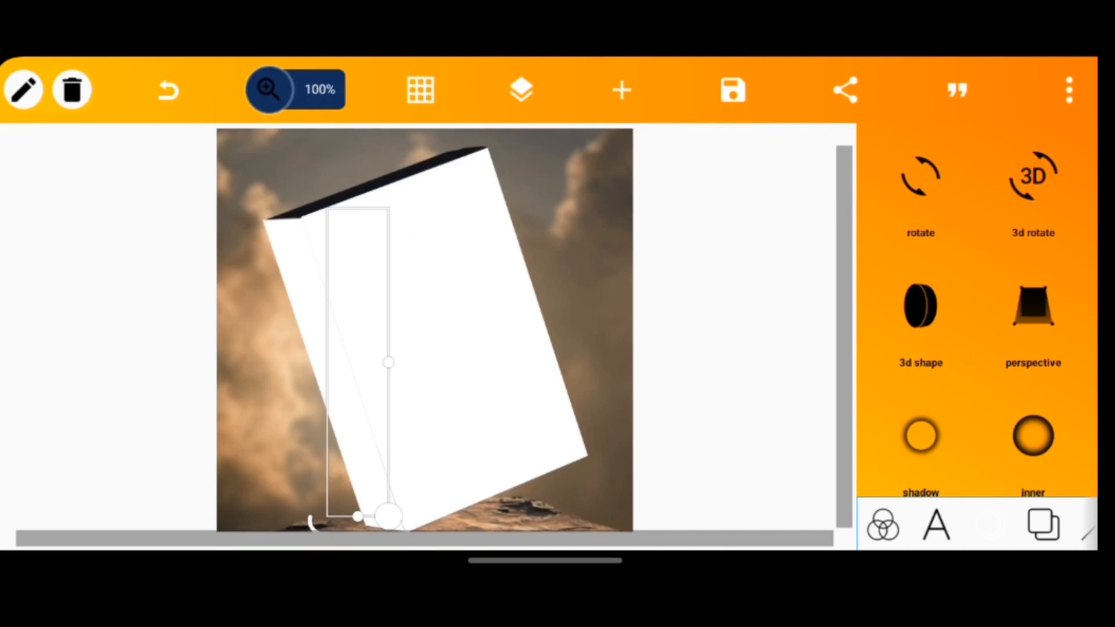
click(697, 348)
click(490, 89)
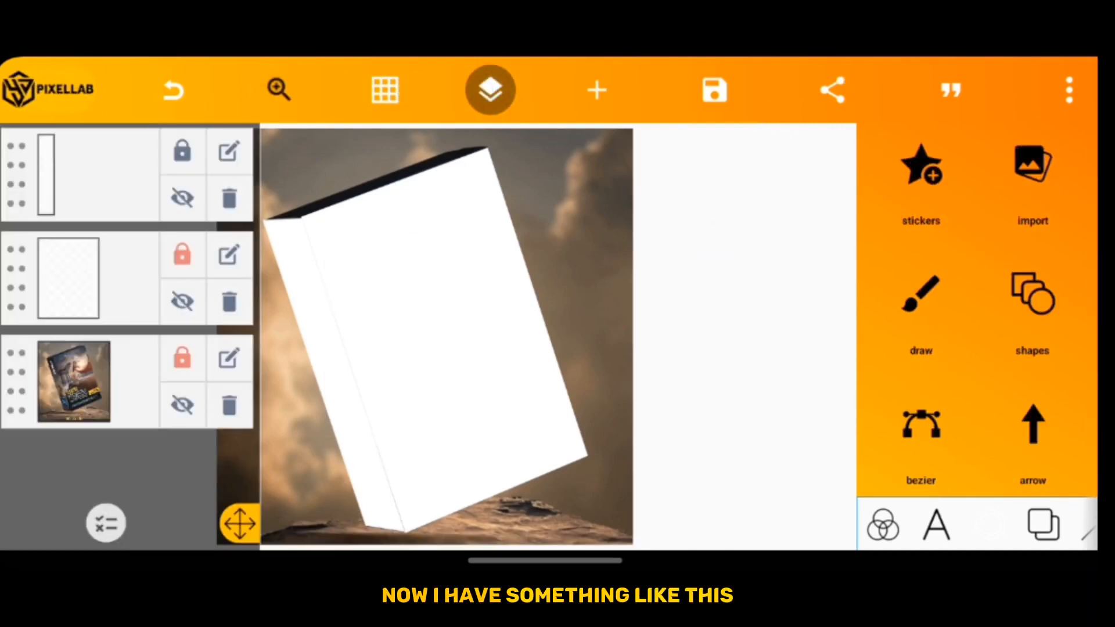
click(490, 90)
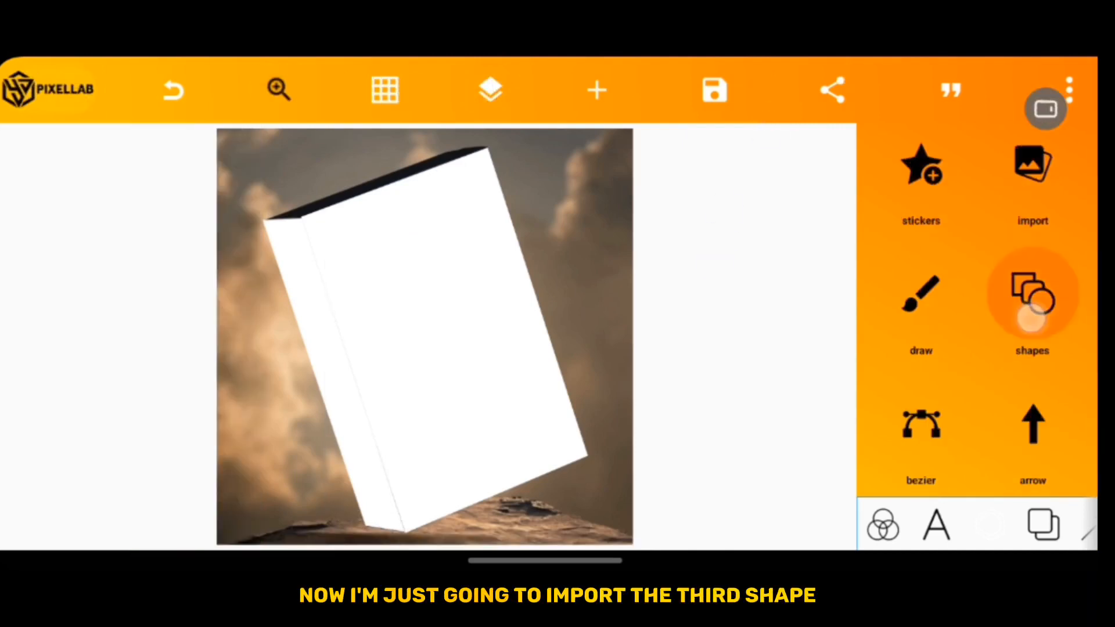
Add a third rectangle as a short narrow strip placed just above the box top.
click(1032, 300)
drag(533, 441, 380, 441)
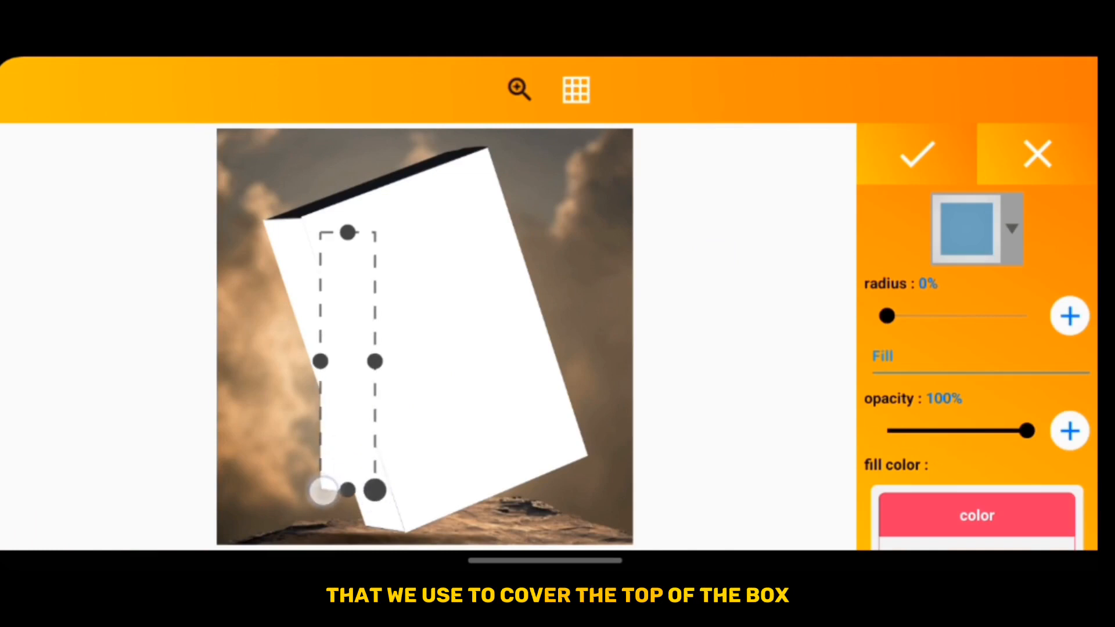
drag(347, 366, 342, 310)
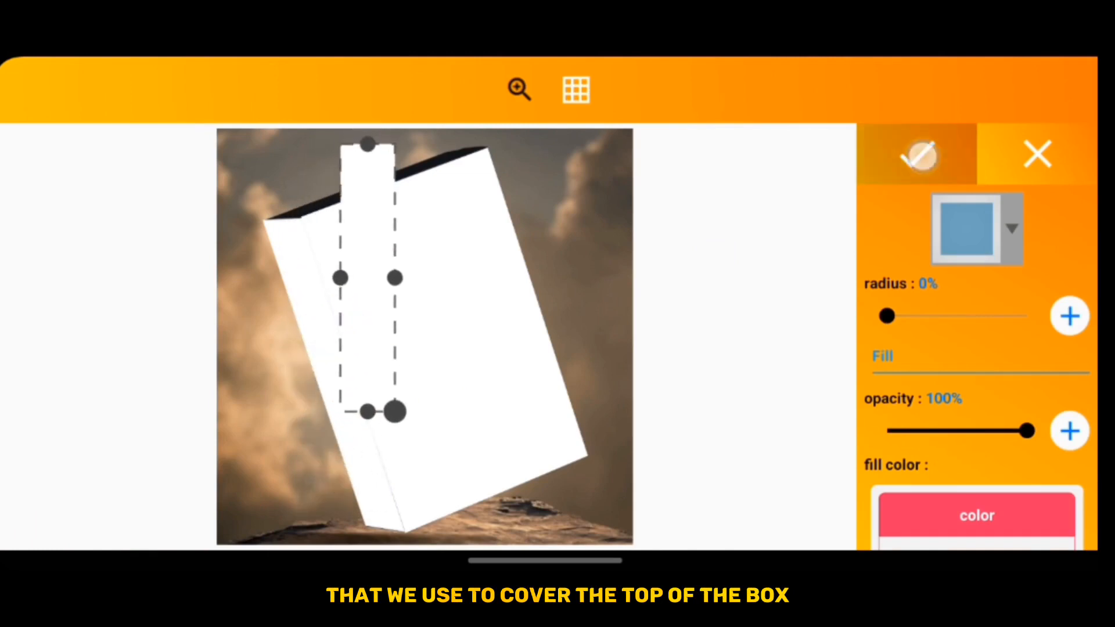
click(919, 155)
scroll(975, 348, down, 5)
scroll(975, 349, down, 5)
scroll(975, 348, down, 3)
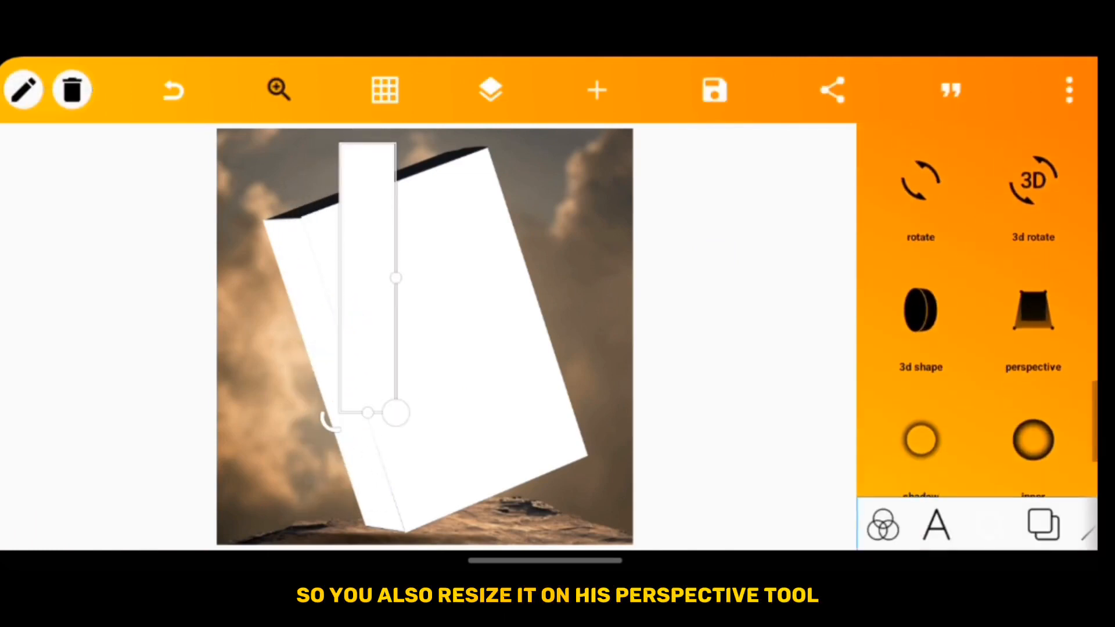
drag(391, 414, 374, 322)
Warp the strip's corners across the box's top edge to form the top face and confirm.
click(1032, 300)
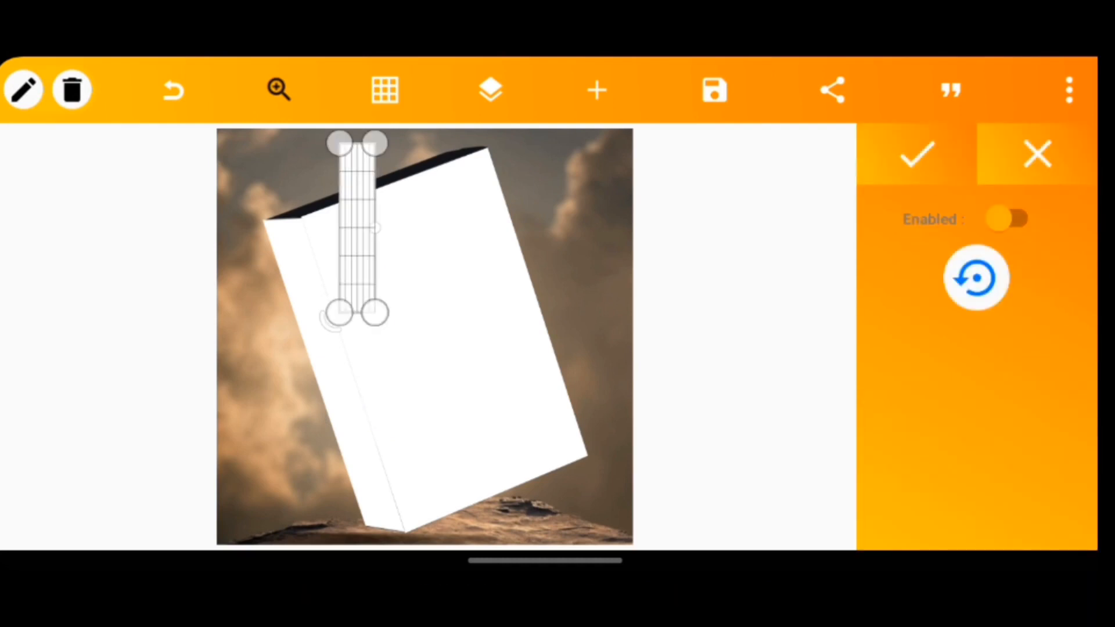
scroll(357, 227, up, 8)
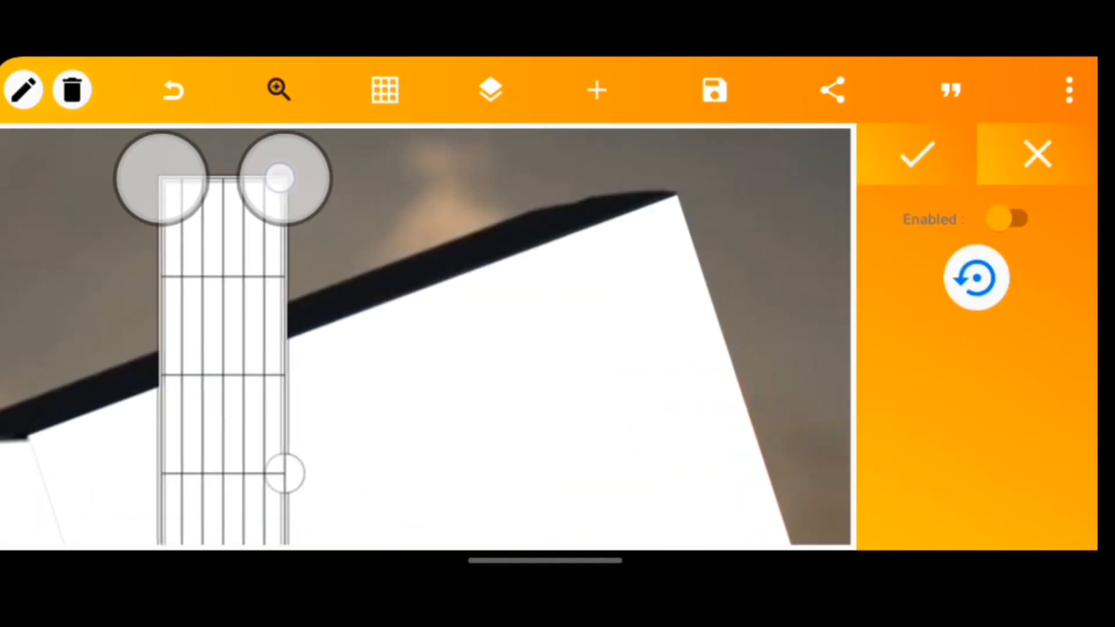
drag(288, 174, 653, 186)
drag(162, 178, 523, 211)
click(294, 89)
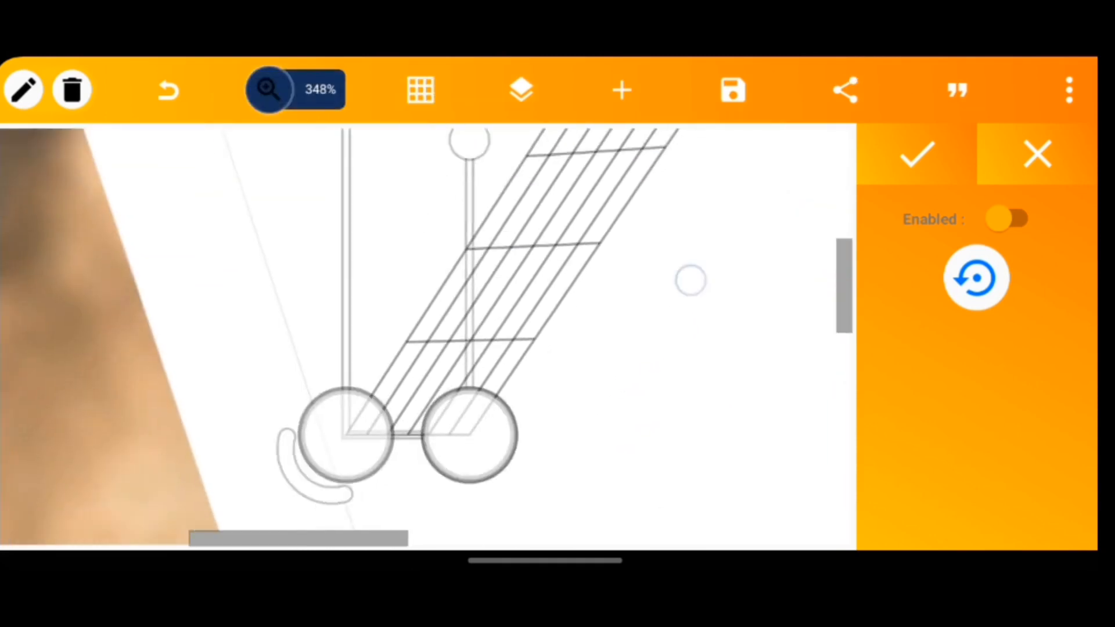
drag(348, 435, 74, 179)
drag(445, 209, 166, 178)
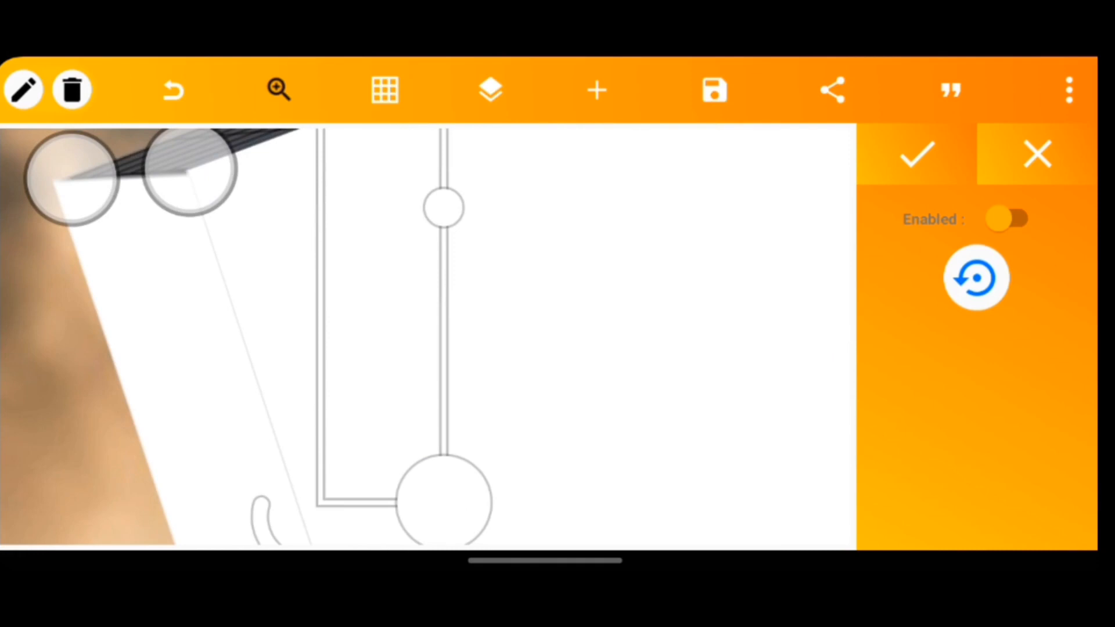
drag(71, 192, 54, 178)
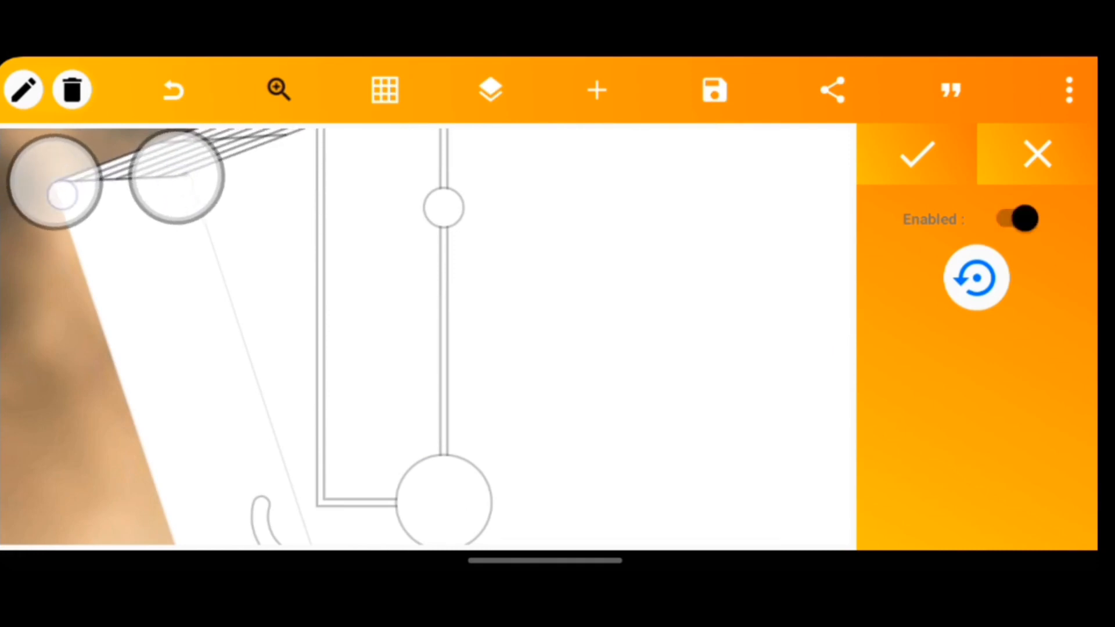
drag(180, 174, 174, 179)
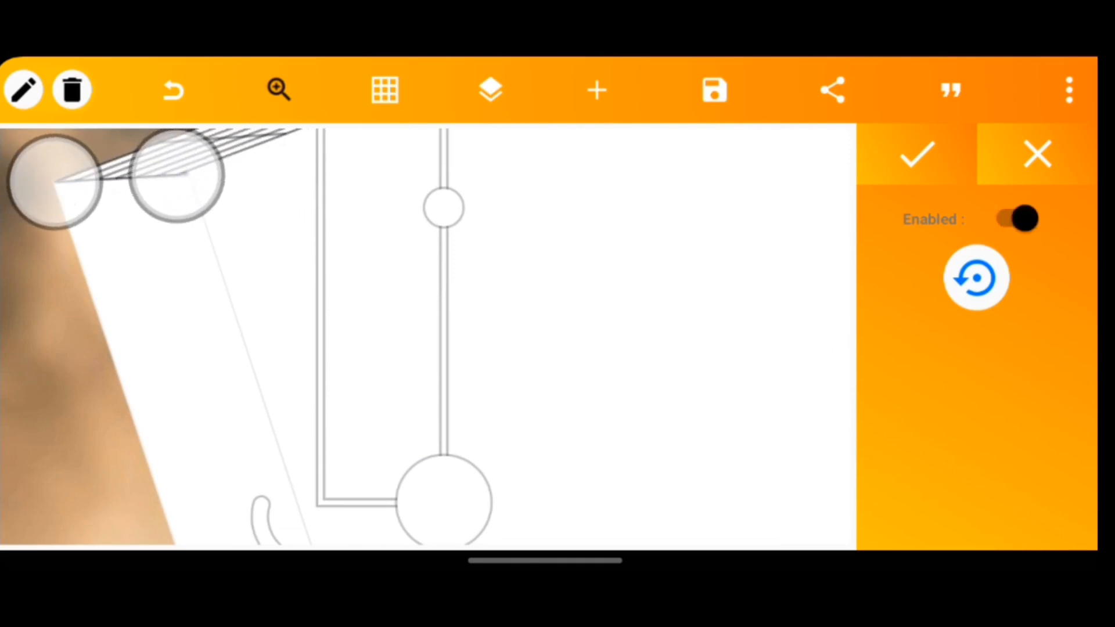
click(279, 90)
click(916, 157)
Reselect the top strip and fit its far corner to the box corner, confirming the final top face.
click(357, 227)
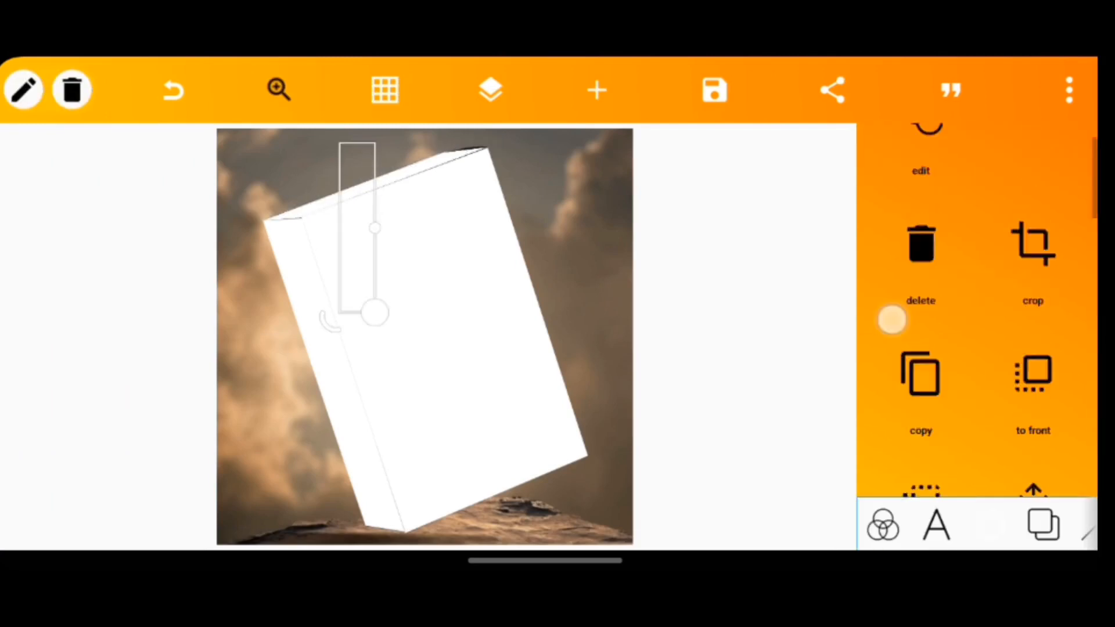
scroll(976, 348, down, 5)
click(1032, 244)
click(279, 90)
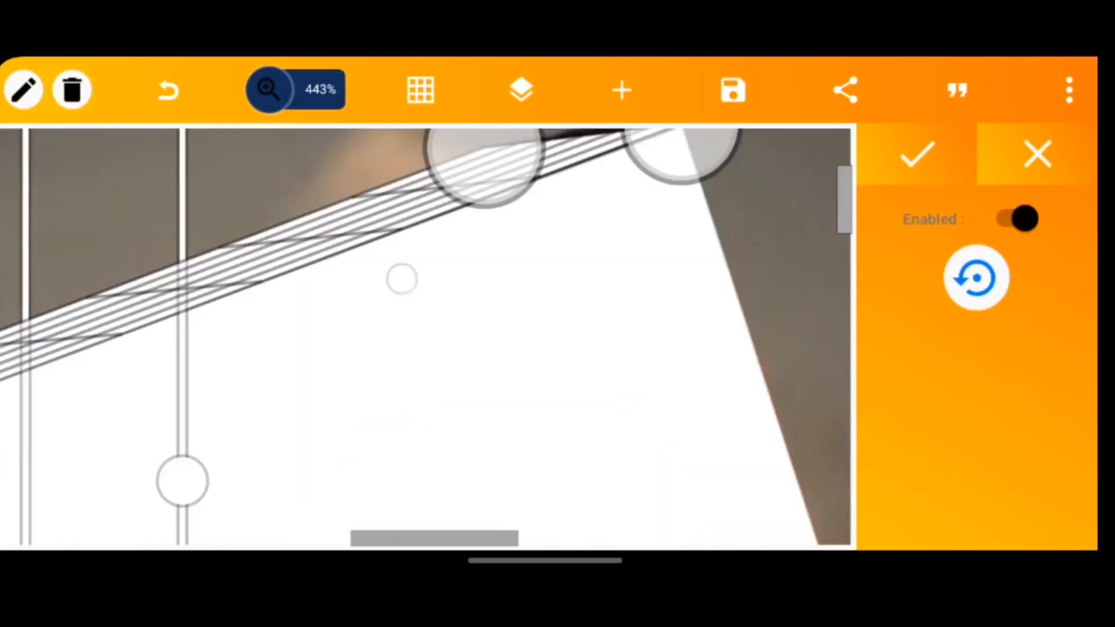
drag(679, 153, 597, 213)
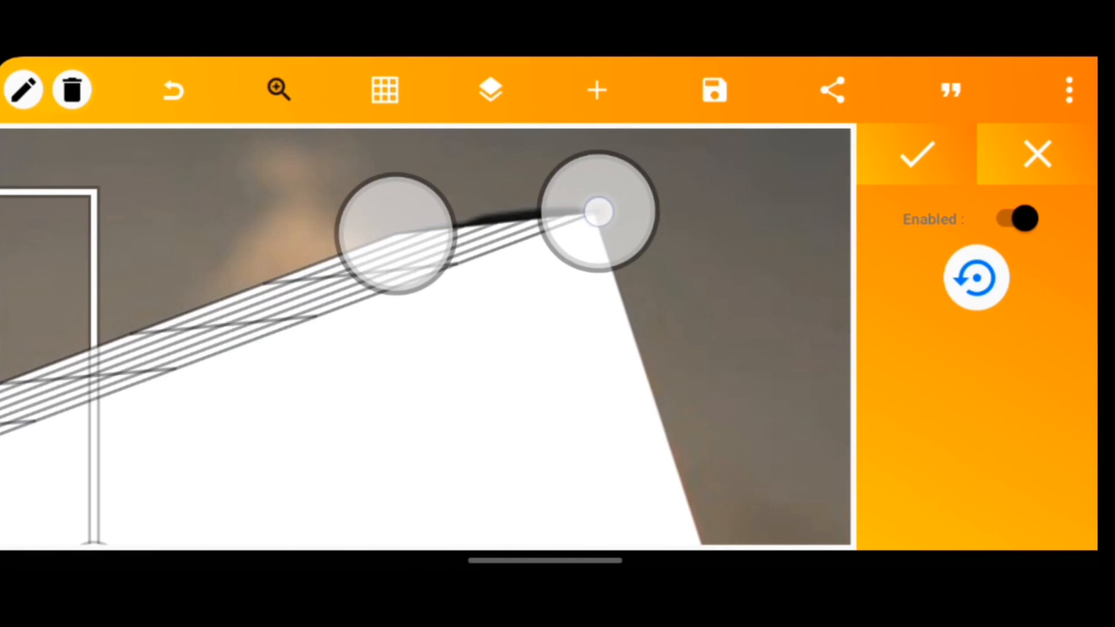
click(279, 90)
click(916, 157)
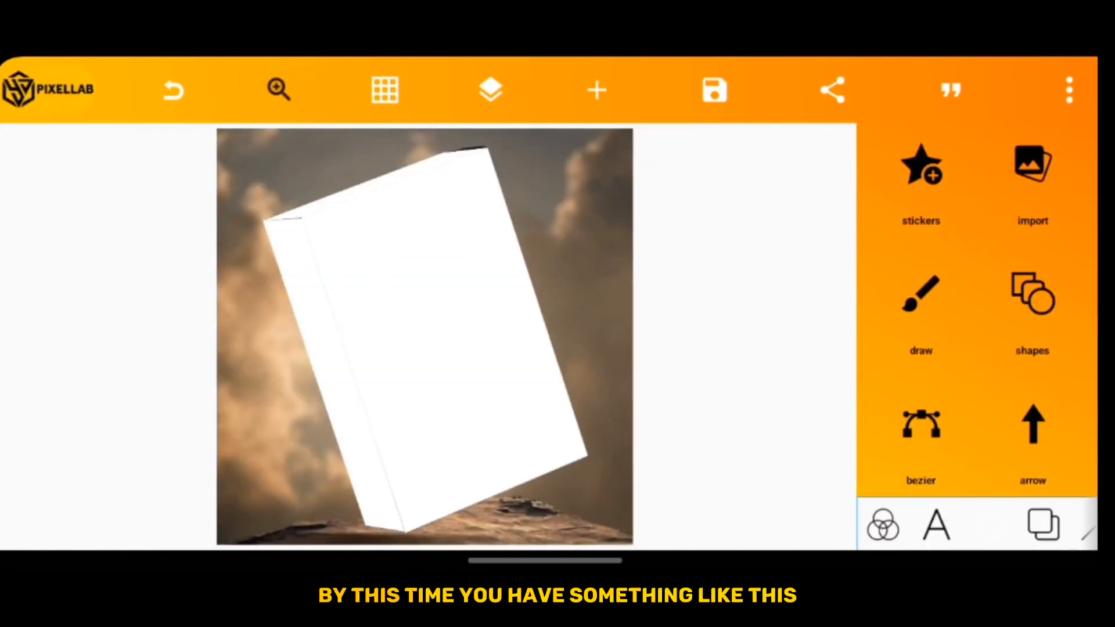
Select the front face layer and texture it with the Premium Design cover image, maintaining its ratio.
click(490, 90)
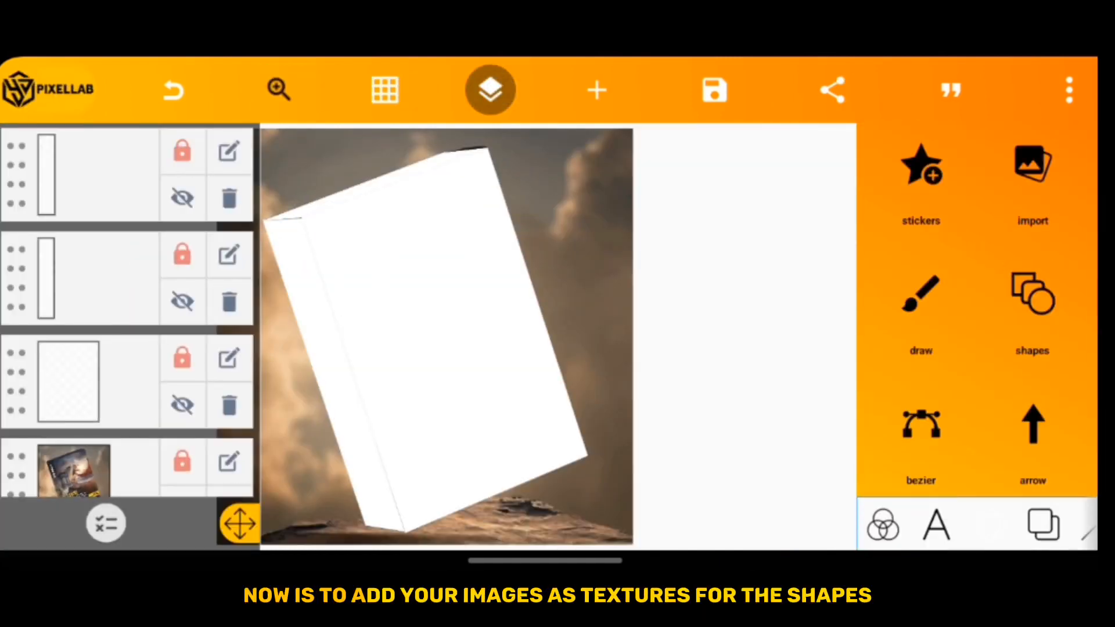
scroll(131, 349, down, 2)
click(67, 383)
click(490, 90)
scroll(975, 349, down, 5)
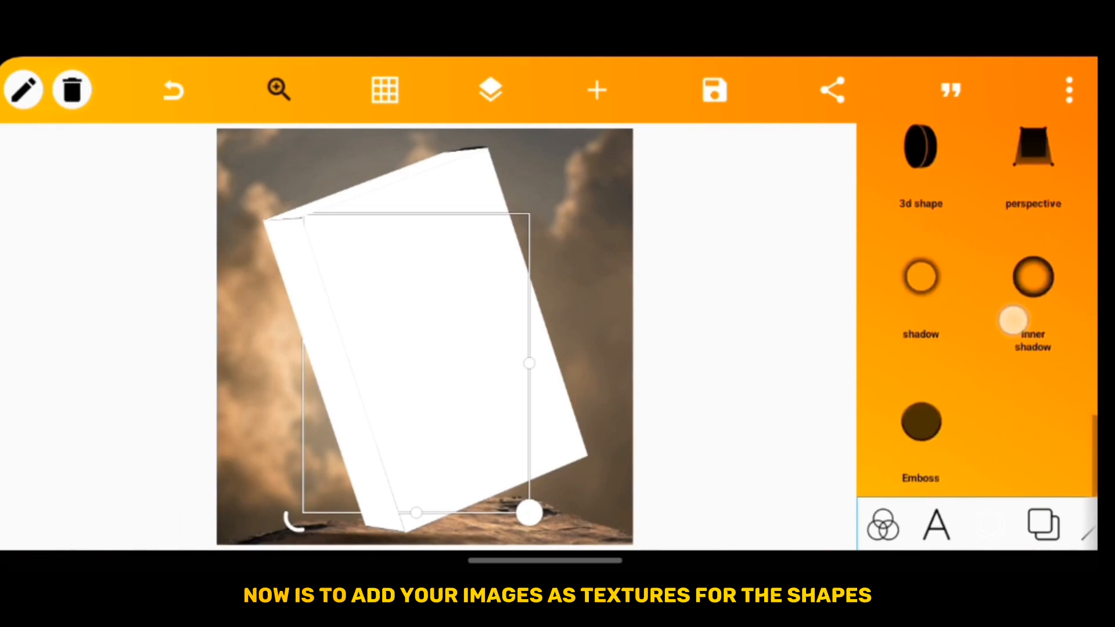
scroll(976, 348, up, 5)
scroll(976, 348, up, 5)
click(1033, 227)
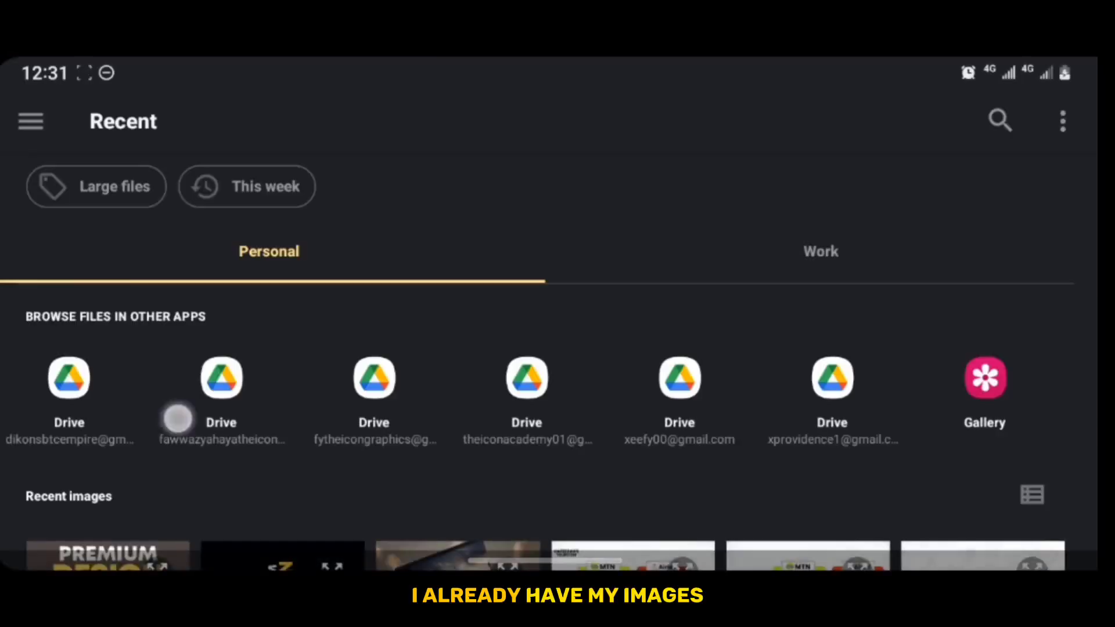
scroll(557, 436, down, 3)
click(114, 410)
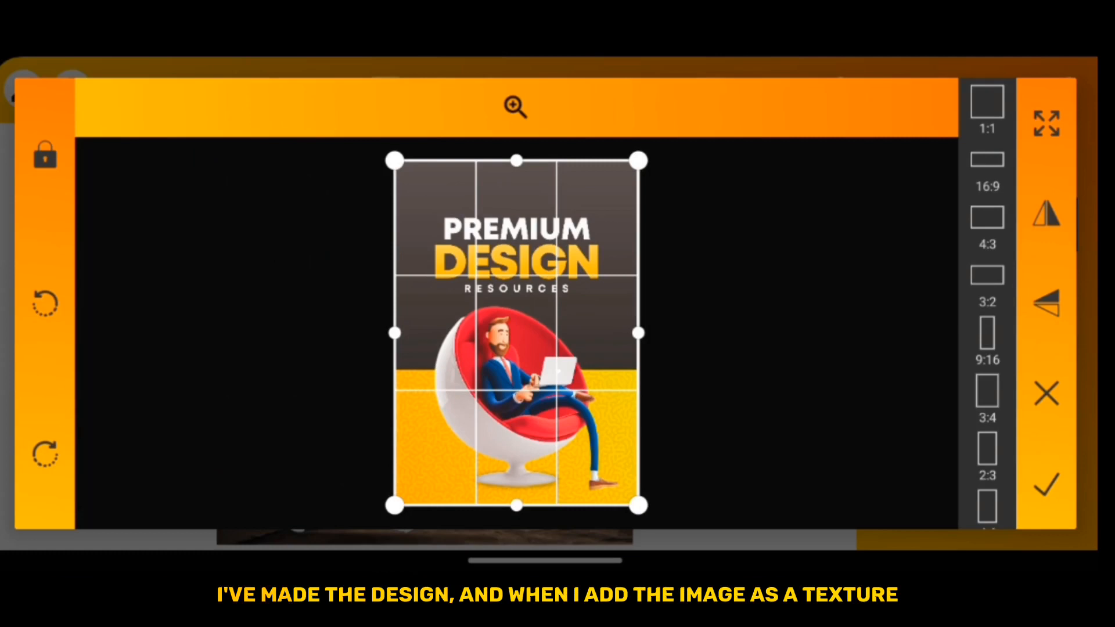
click(1046, 485)
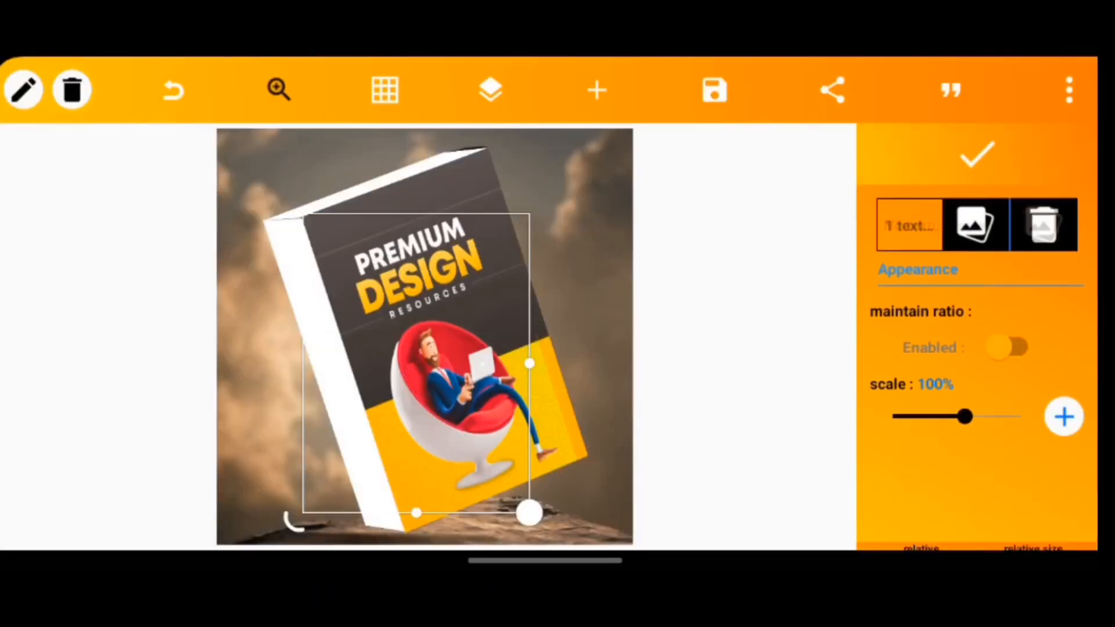
click(1009, 346)
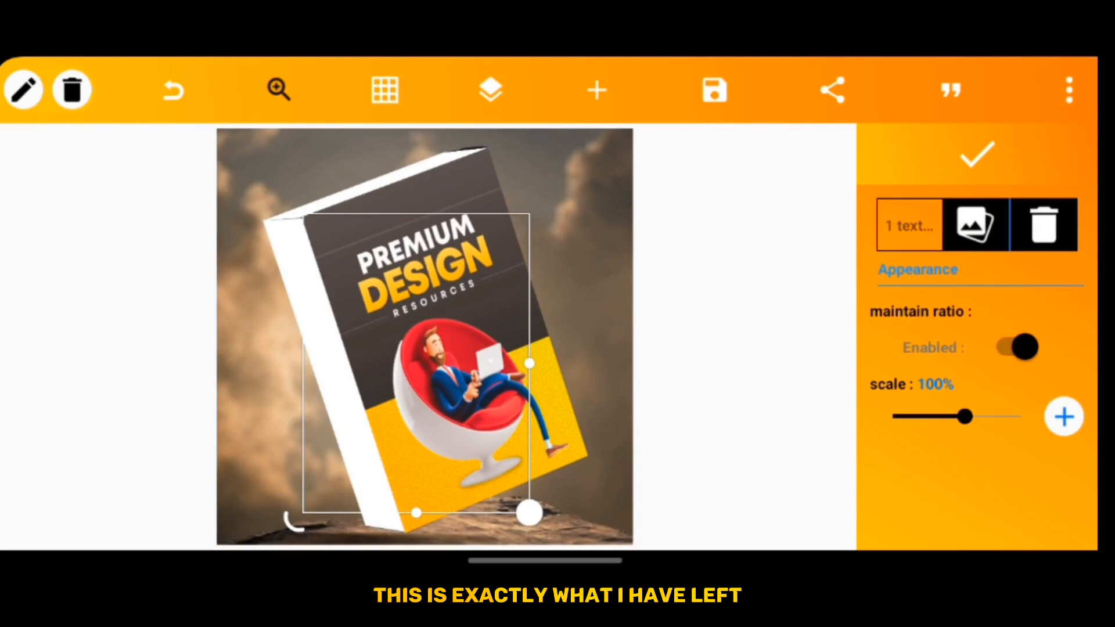
click(977, 156)
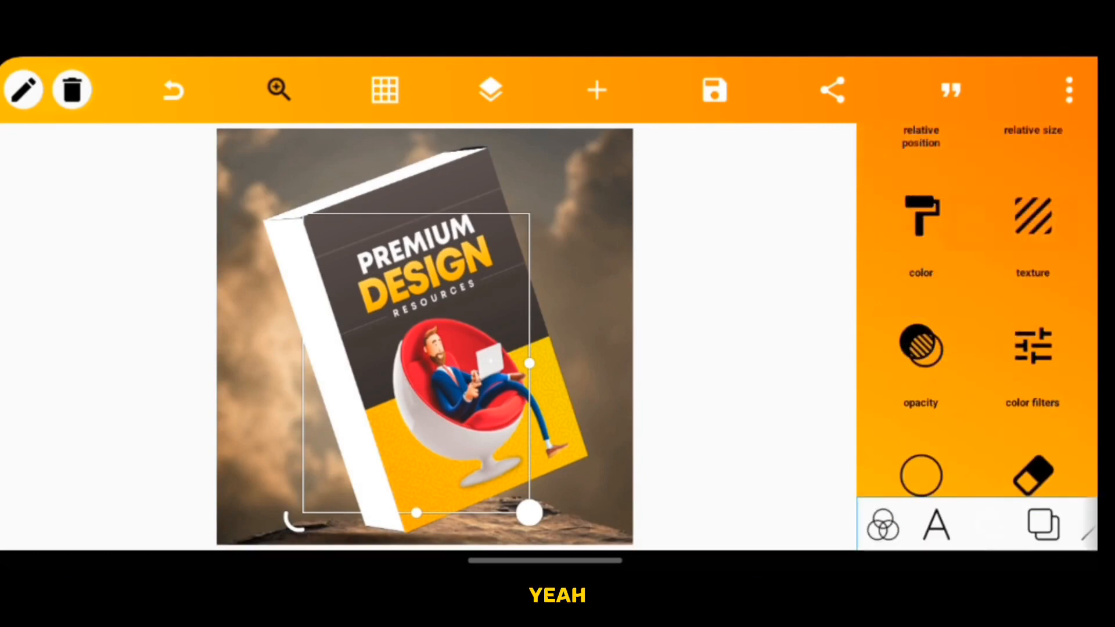
click(492, 90)
Select the side face and texture it with the dark spine image cropped tall and narrow around the title.
click(68, 381)
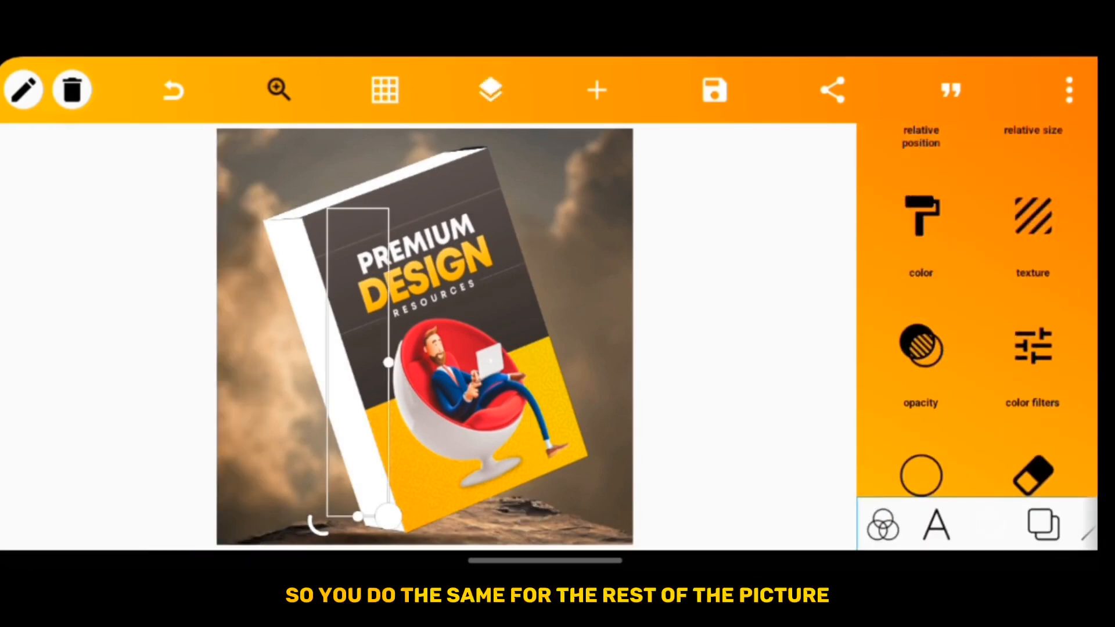
click(1031, 227)
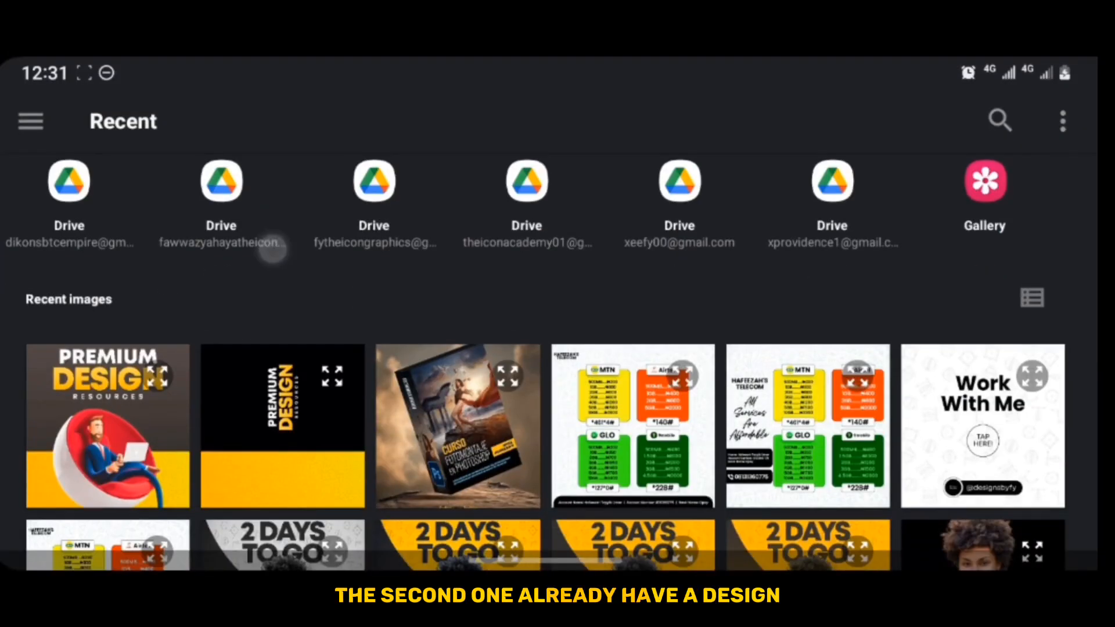
click(271, 471)
click(987, 335)
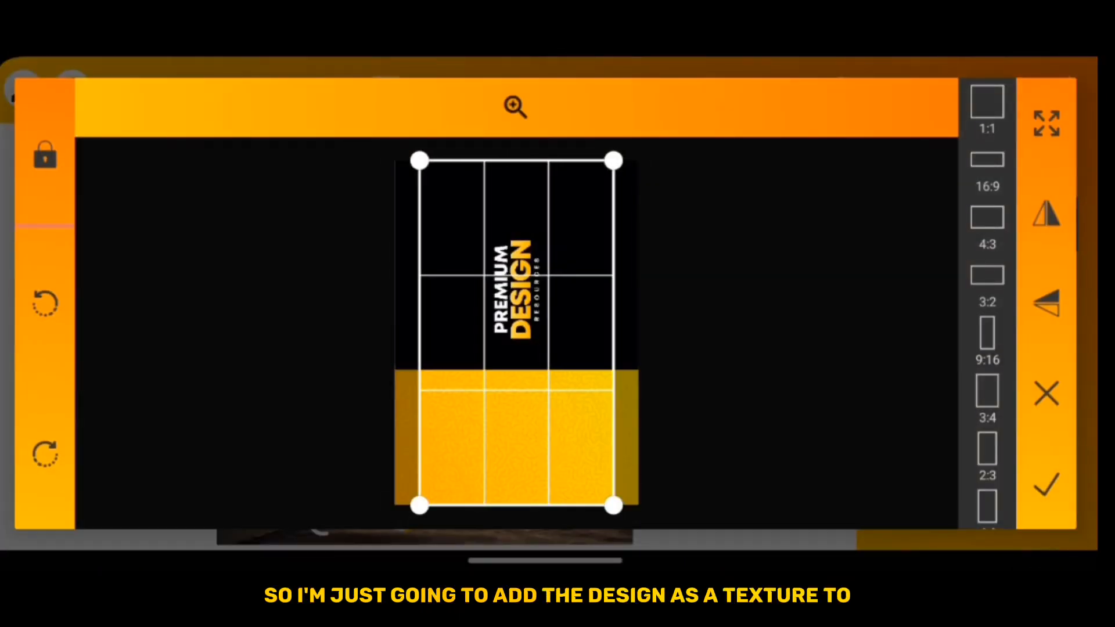
drag(420, 383, 482, 386)
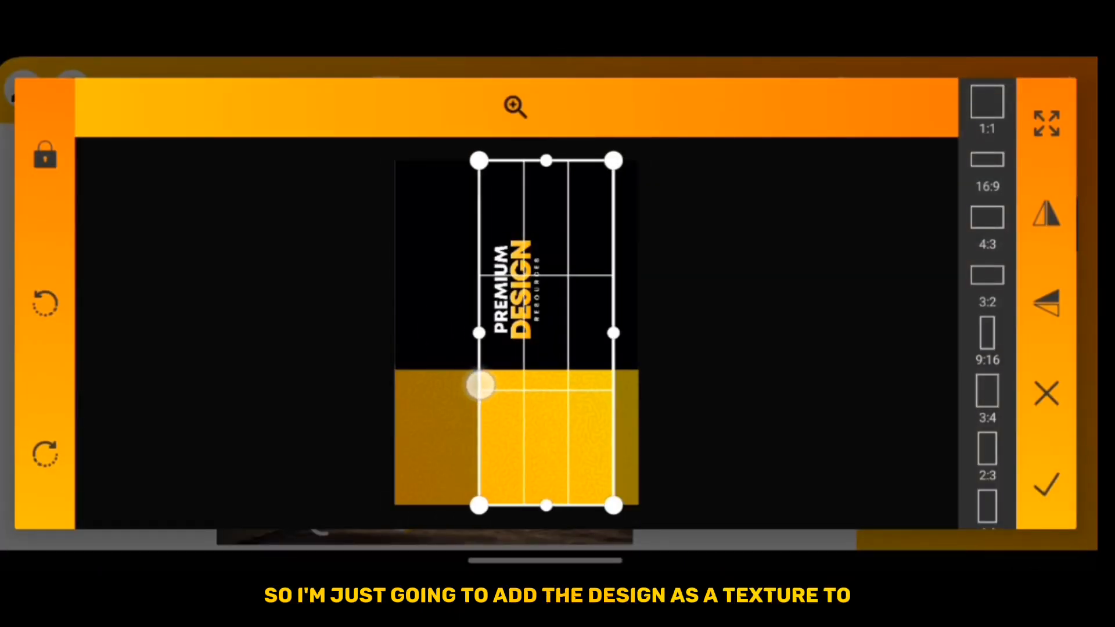
drag(614, 367, 546, 391)
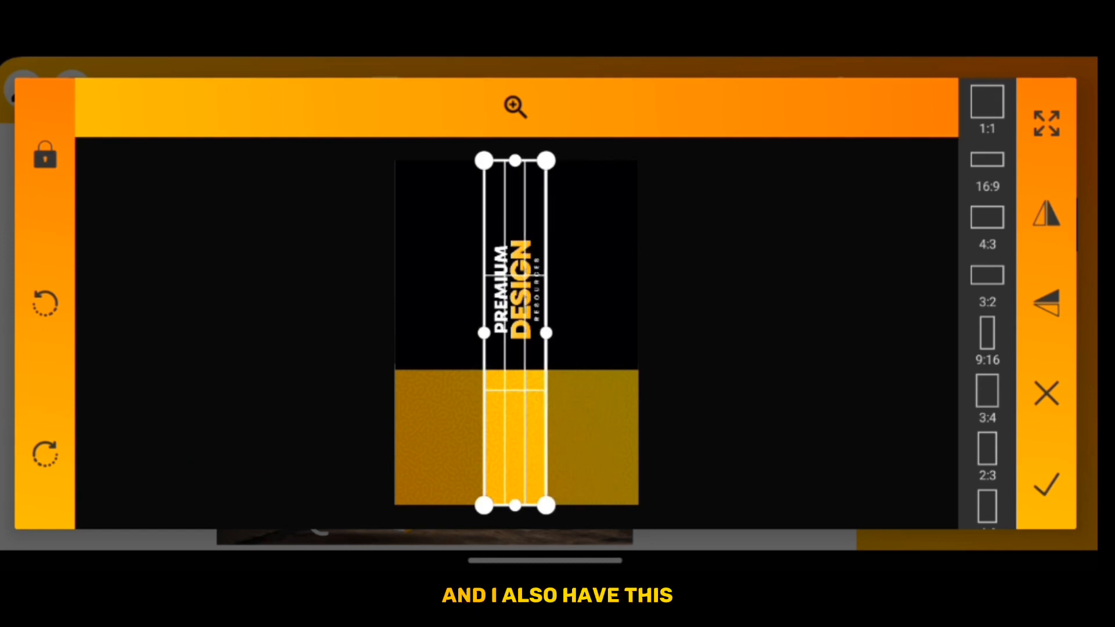
click(1044, 480)
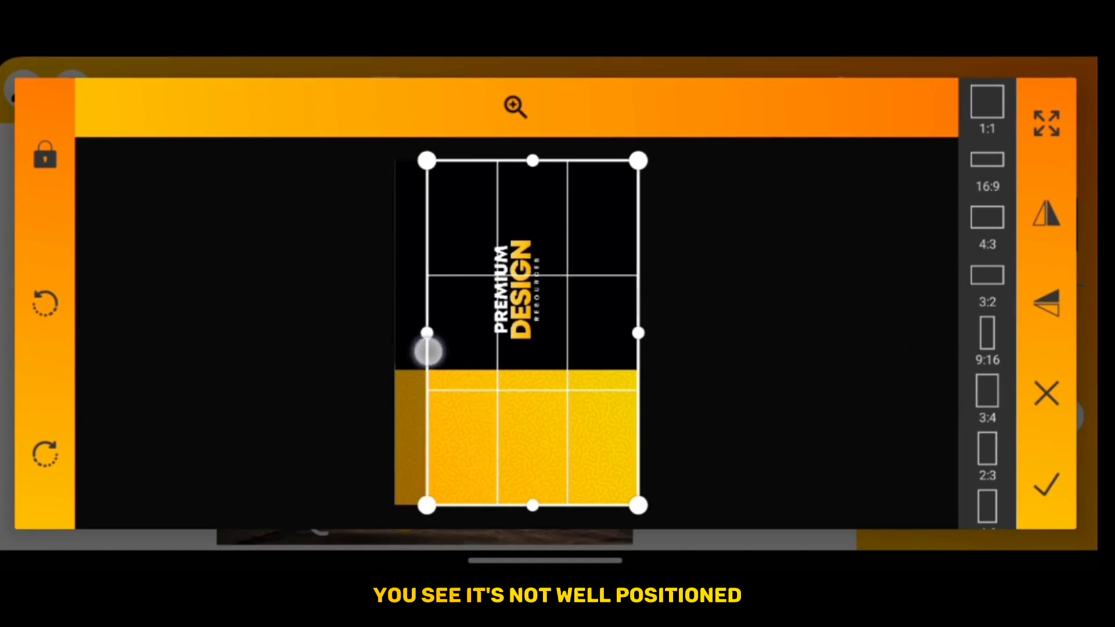
Recrop the spine strip's edges around the PREMIUM DESIGN title, then discard that attempt.
drag(427, 350, 477, 393)
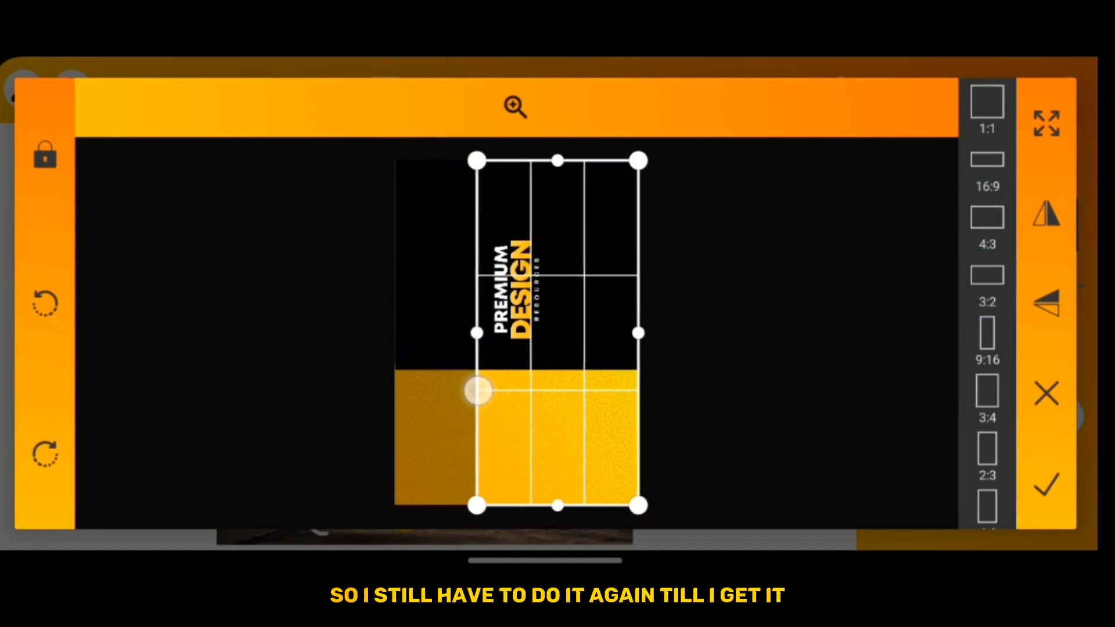
drag(638, 333, 629, 338)
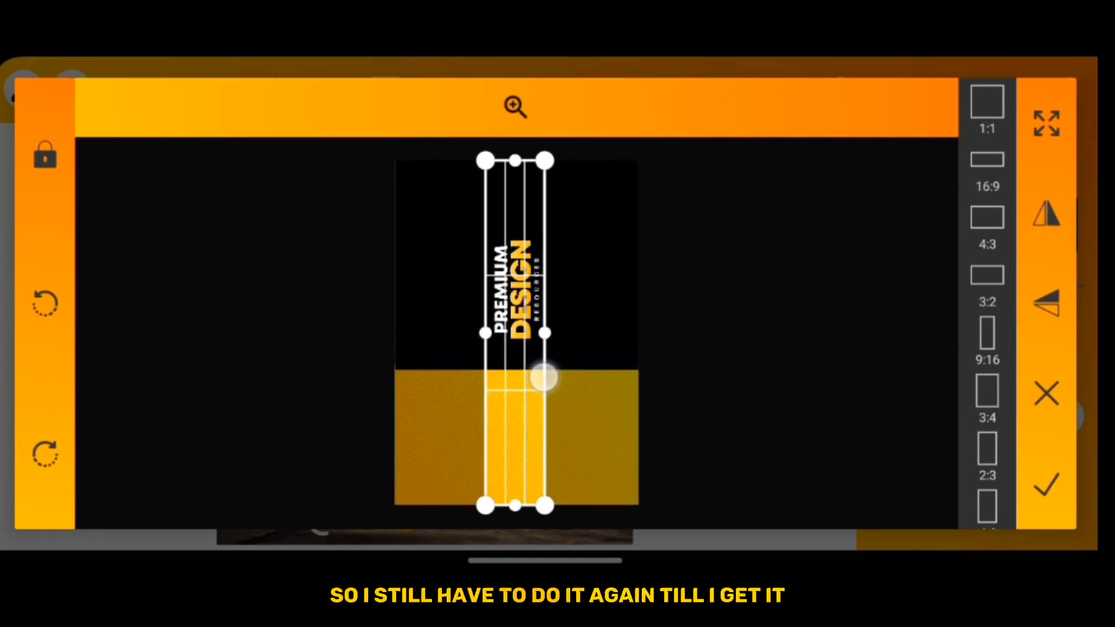
drag(543, 378, 547, 379)
drag(490, 352, 484, 352)
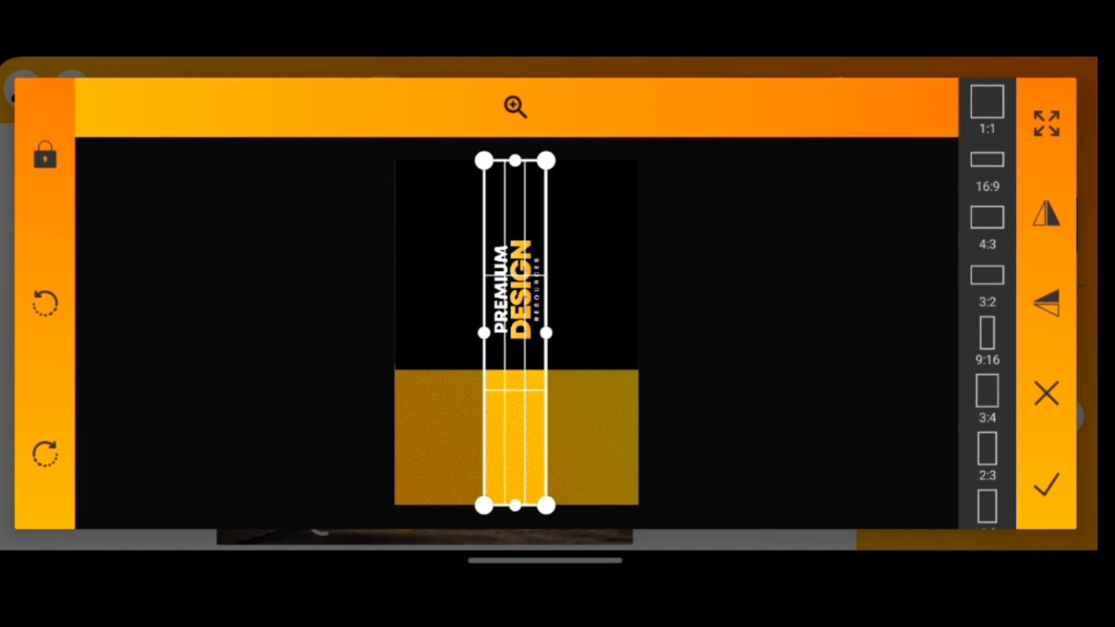
click(1046, 486)
click(1010, 346)
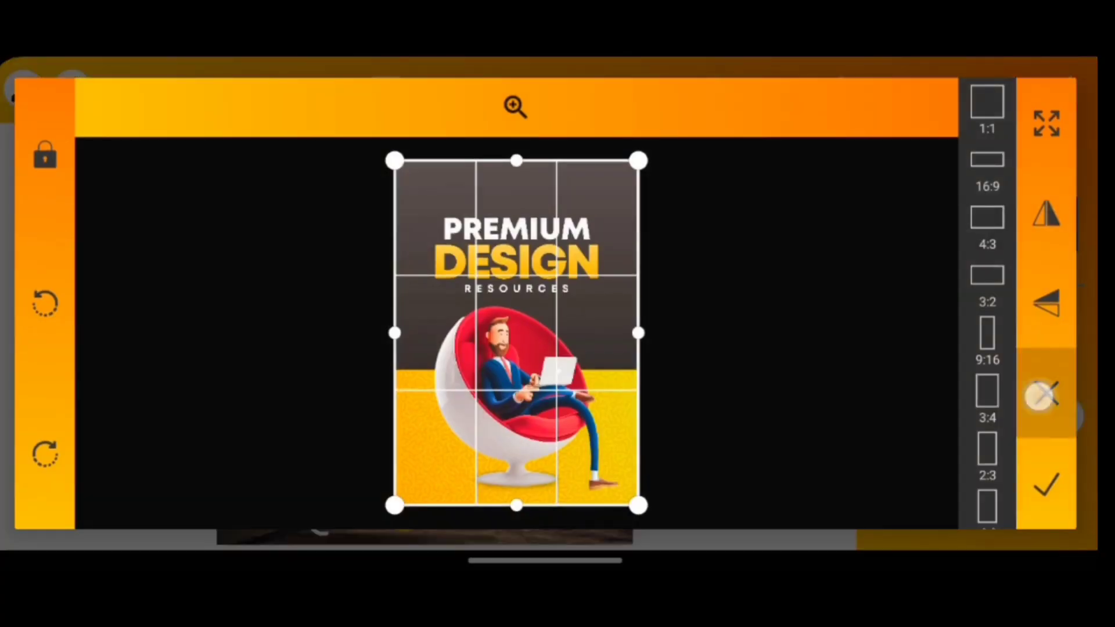
click(1043, 396)
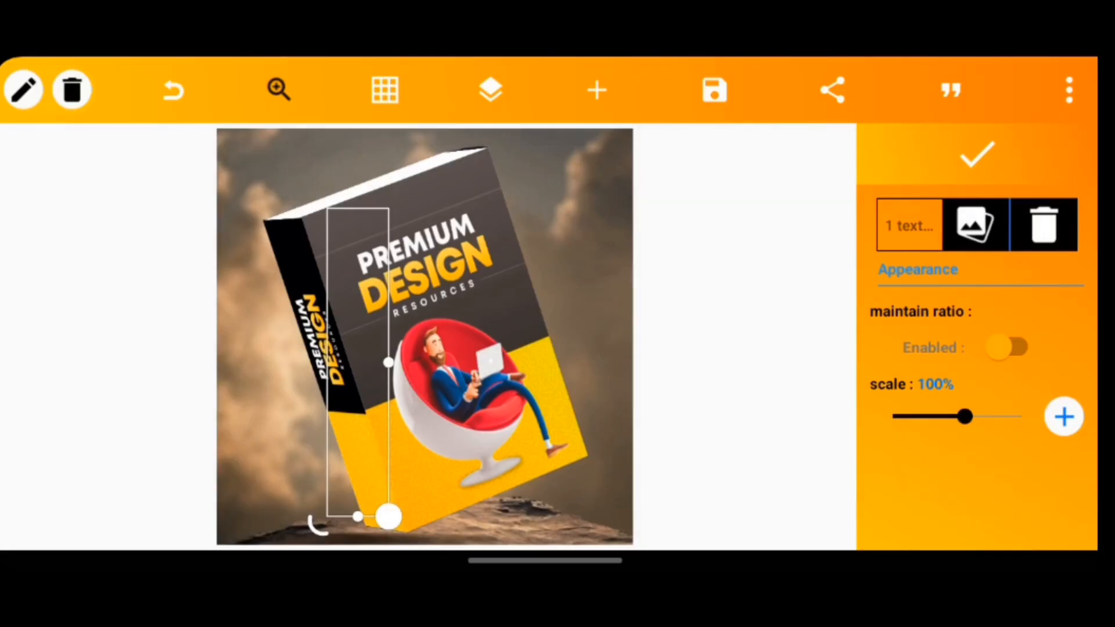
Replace the side texture with the spine image again, cropping all four edges to a narrow strip, and apply it.
click(975, 225)
scroll(557, 392, down, 3)
click(105, 436)
mouse_move(635, 381)
mouse_down()
mouse_move(590, 381)
mouse_move(555, 407)
mouse_up()
drag(395, 380, 477, 380)
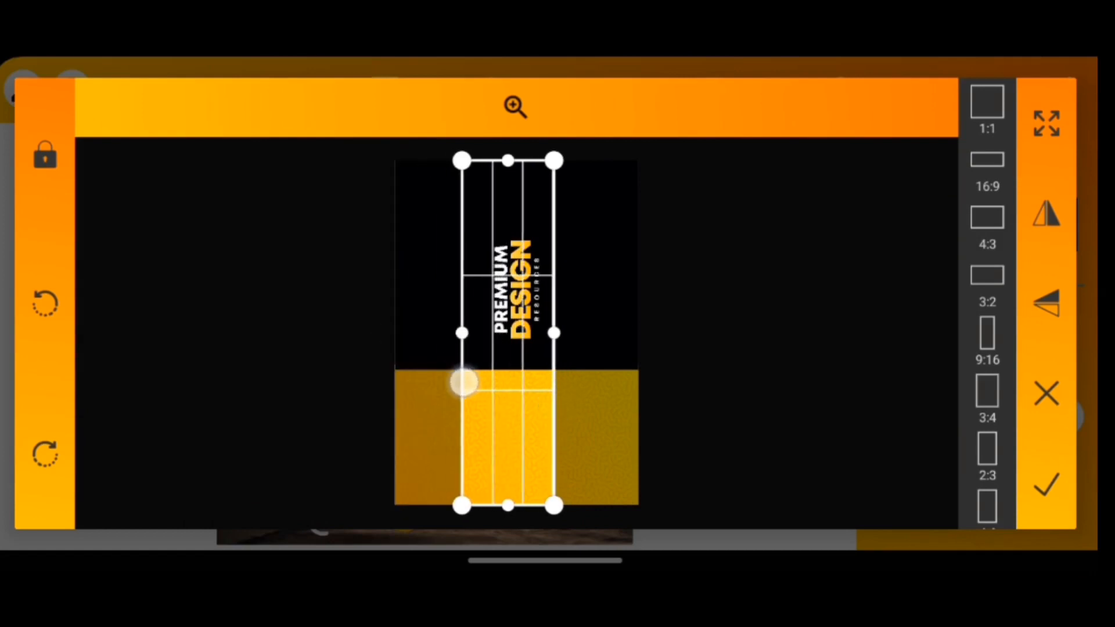
drag(474, 161, 454, 197)
drag(383, 199, 380, 79)
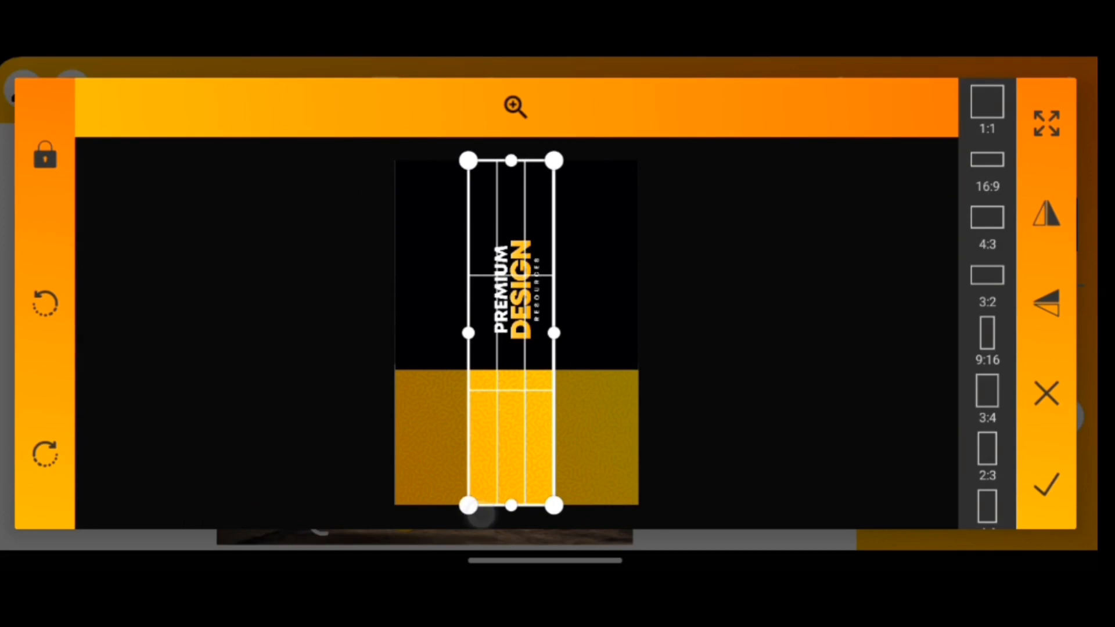
mouse_move(468, 507)
mouse_down()
mouse_move(481, 458)
mouse_move(518, 514)
mouse_up()
mouse_move(556, 309)
mouse_down()
mouse_move(547, 361)
mouse_move(549, 334)
mouse_up()
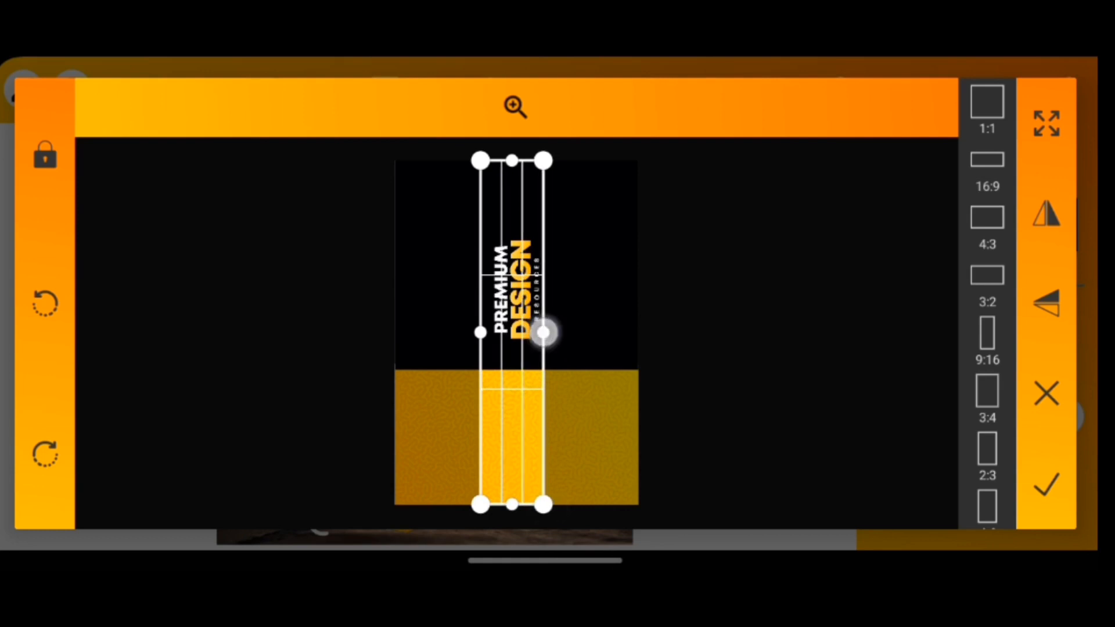
click(1046, 486)
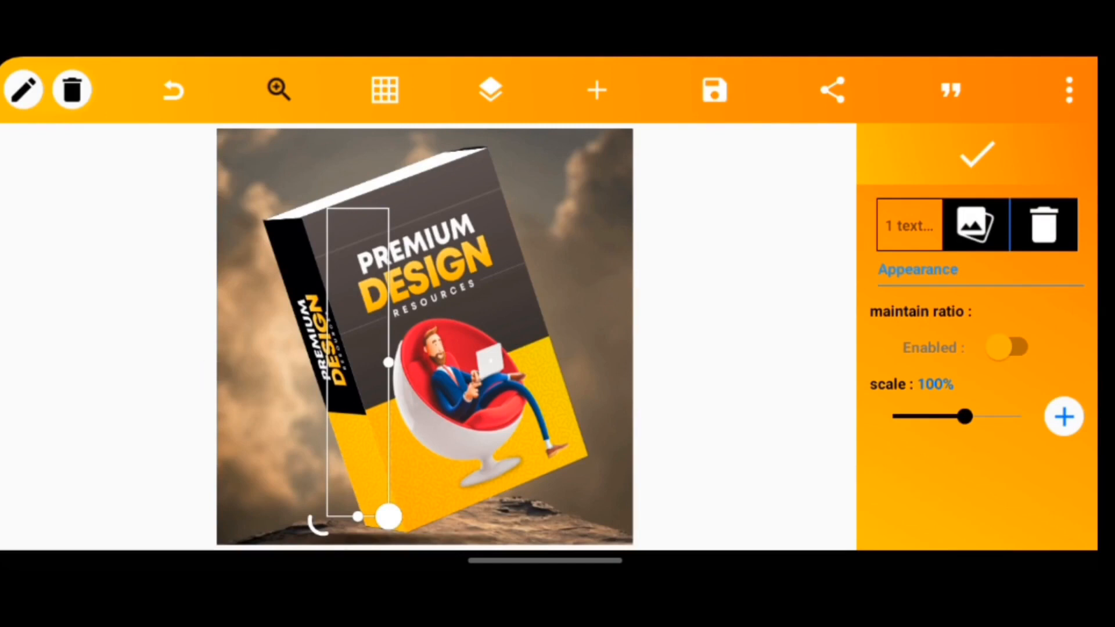
Finish the side texture and select the top face layer from the layers list.
click(976, 157)
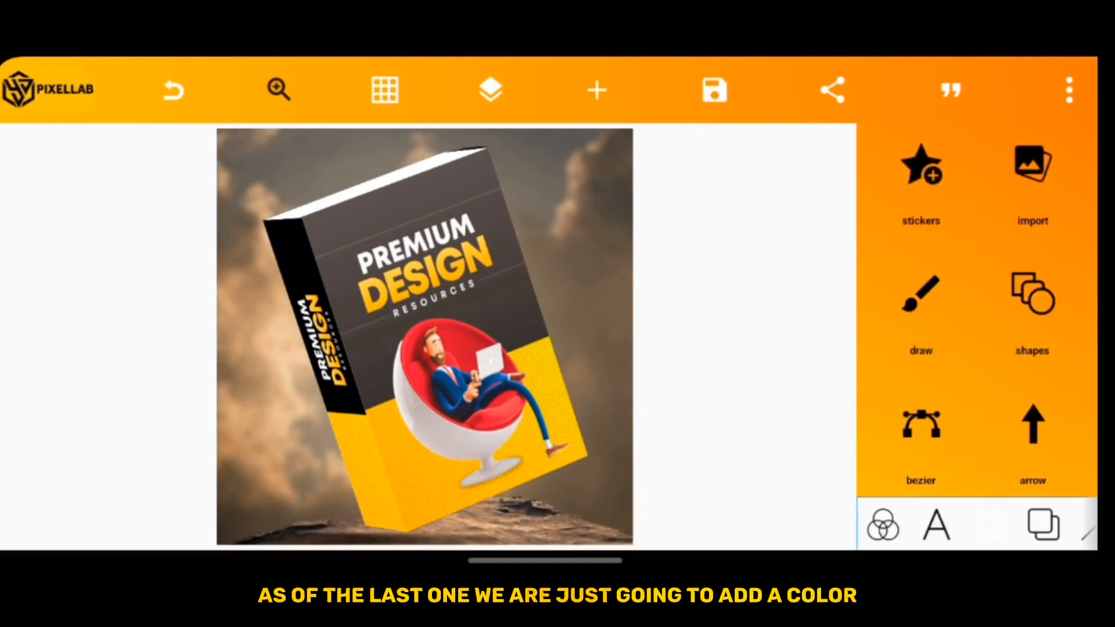
click(491, 89)
click(87, 375)
click(87, 279)
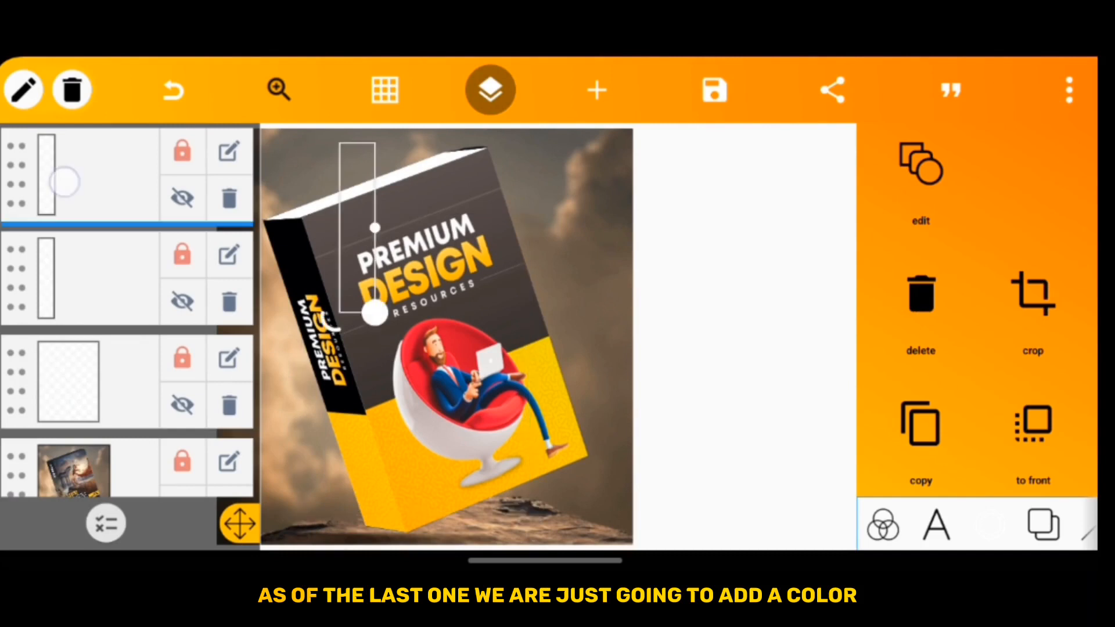
click(87, 174)
click(491, 90)
scroll(976, 348, down, 5)
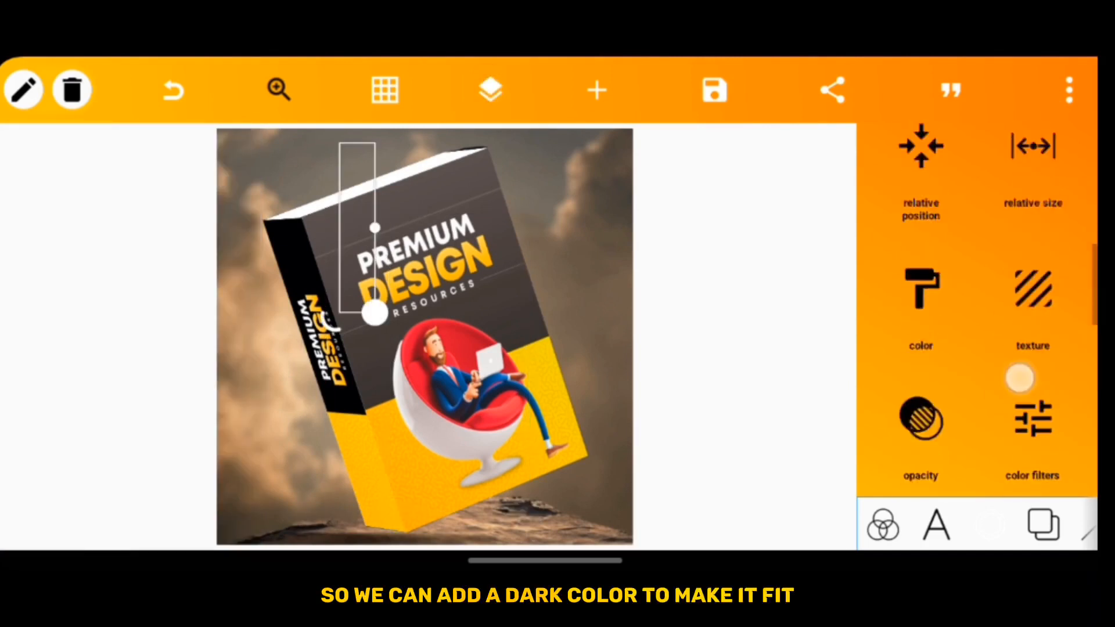
Enable a colour fill on the top face with a black-and-white gradient.
click(921, 419)
click(1009, 219)
scroll(949, 416, right, 2)
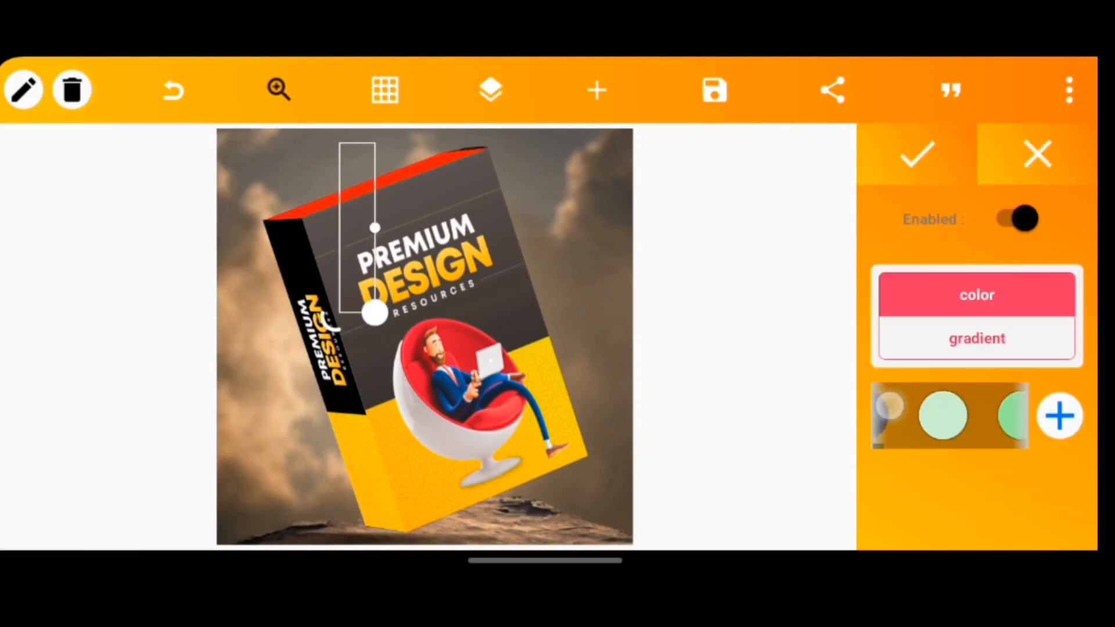
click(912, 416)
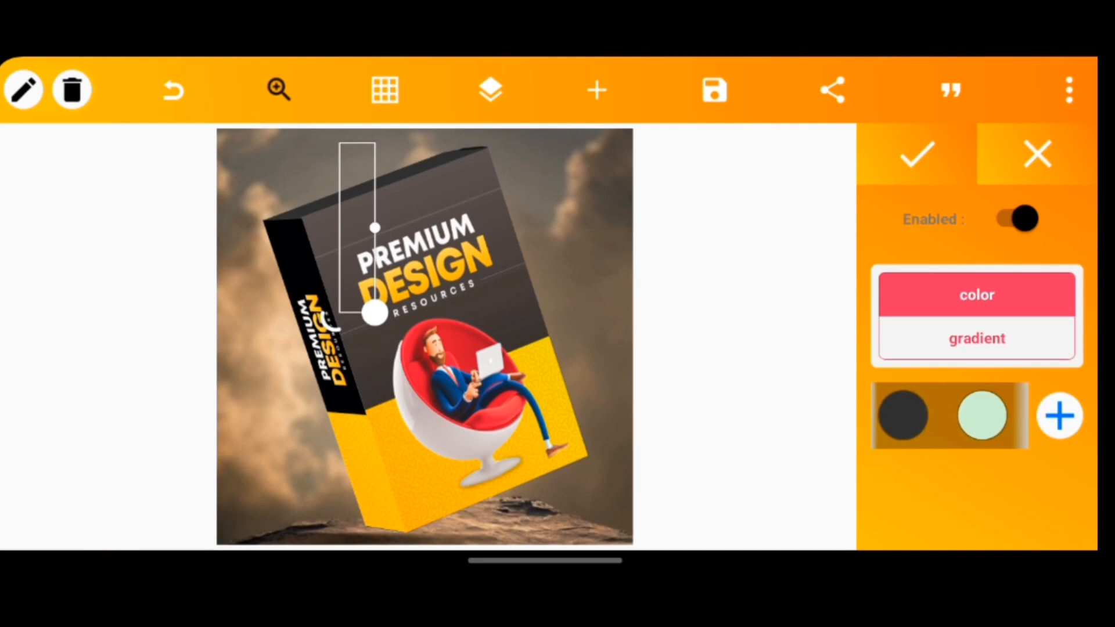
scroll(949, 417, right, 2)
scroll(949, 416, left, 2)
click(921, 416)
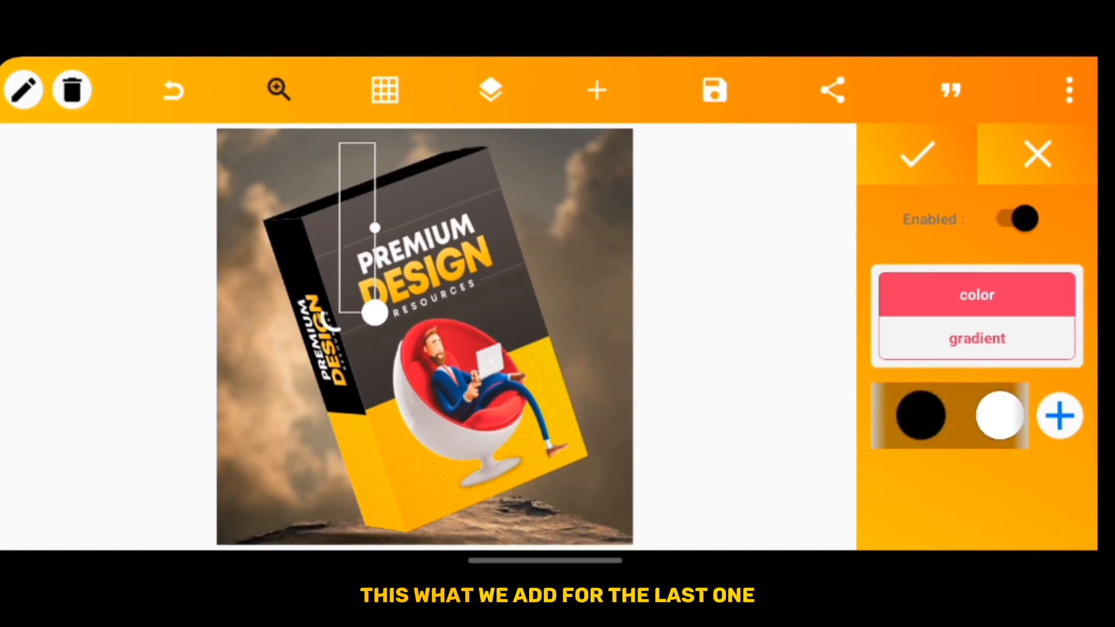
Apply the top colour and select the side panel's rectangle layer.
click(915, 157)
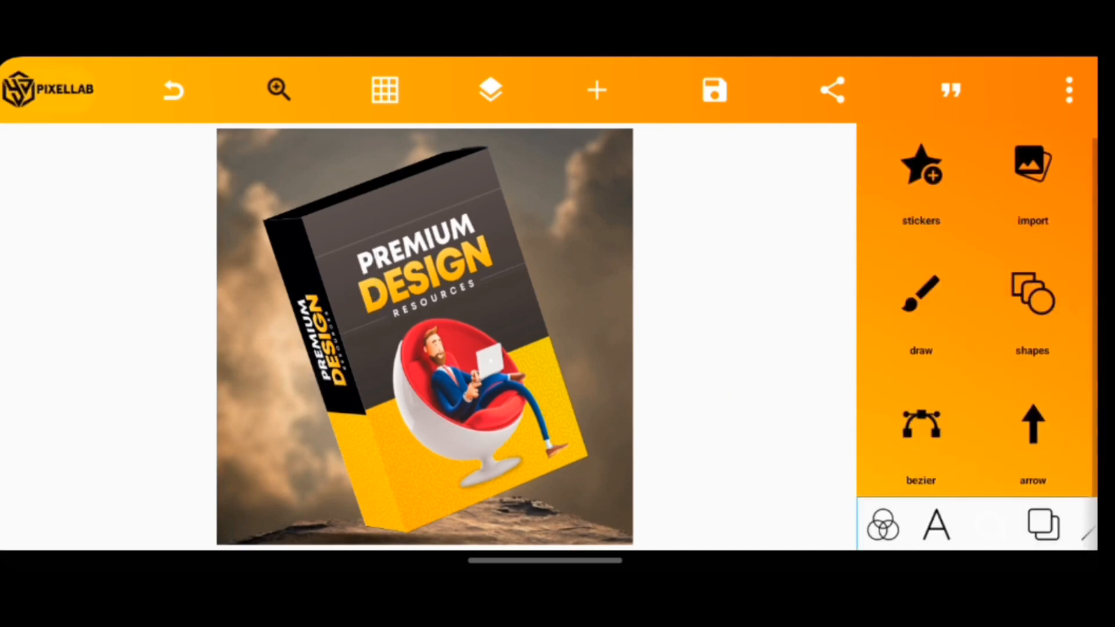
click(490, 90)
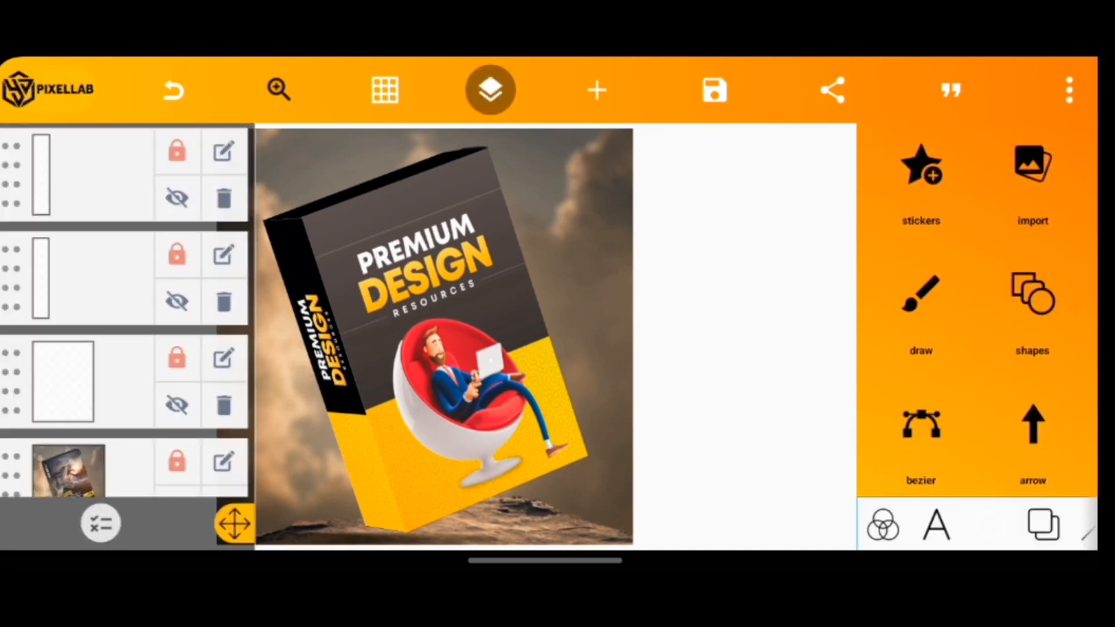
click(131, 375)
click(490, 90)
scroll(976, 349, down, 5)
scroll(976, 348, down, 4)
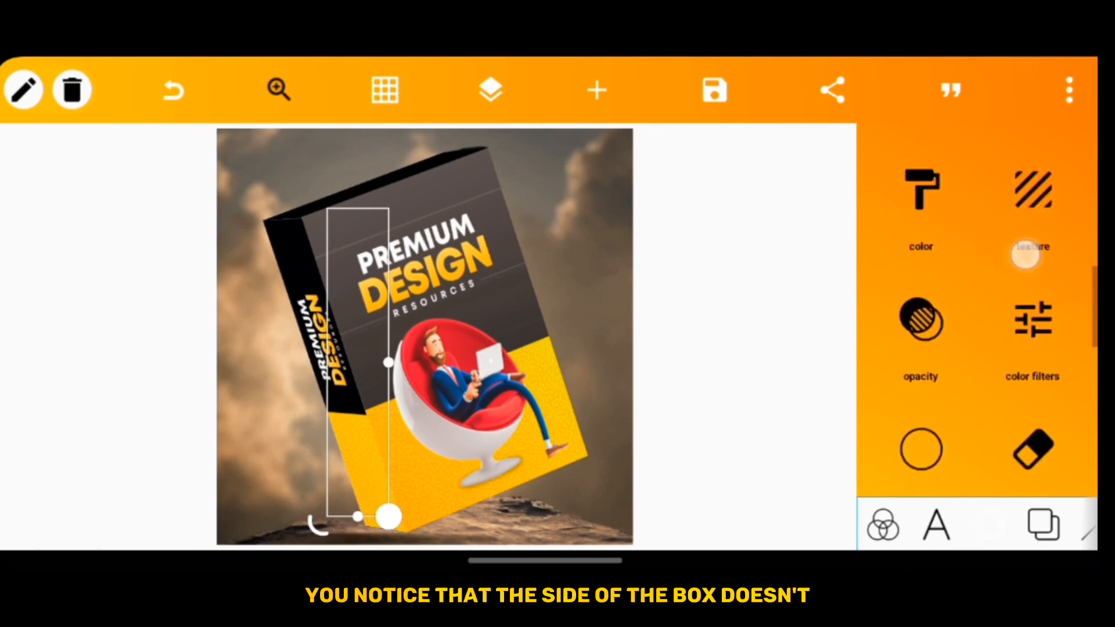
Texture the side panel with the Premium Design image from Recent, cropped to a thin vertical strip.
click(1033, 200)
click(973, 225)
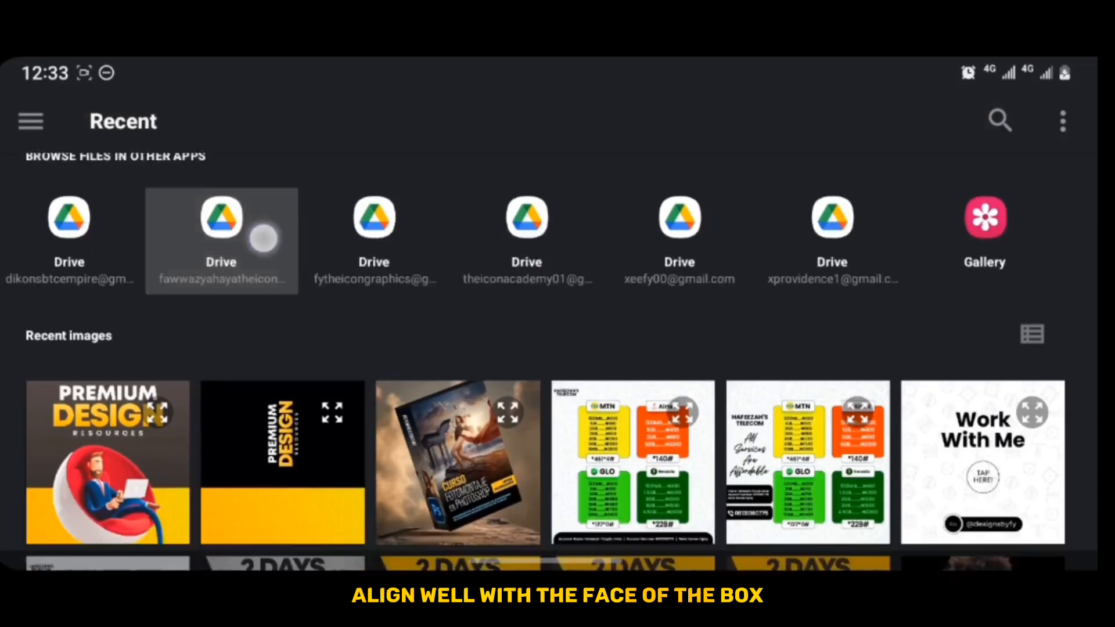
click(109, 453)
drag(487, 397, 481, 396)
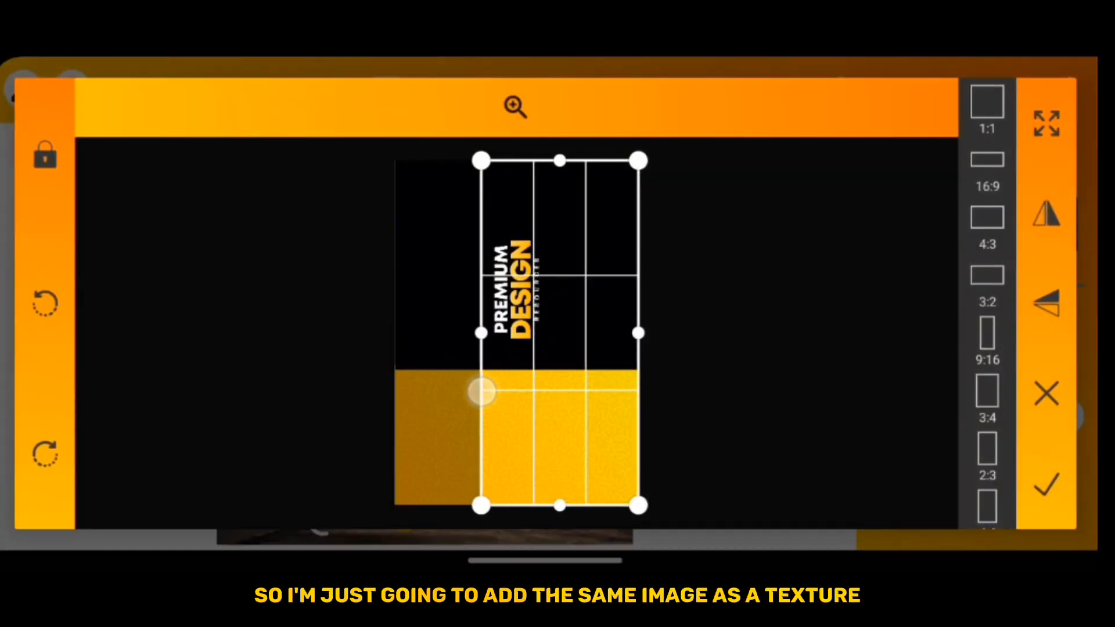
drag(638, 384, 549, 401)
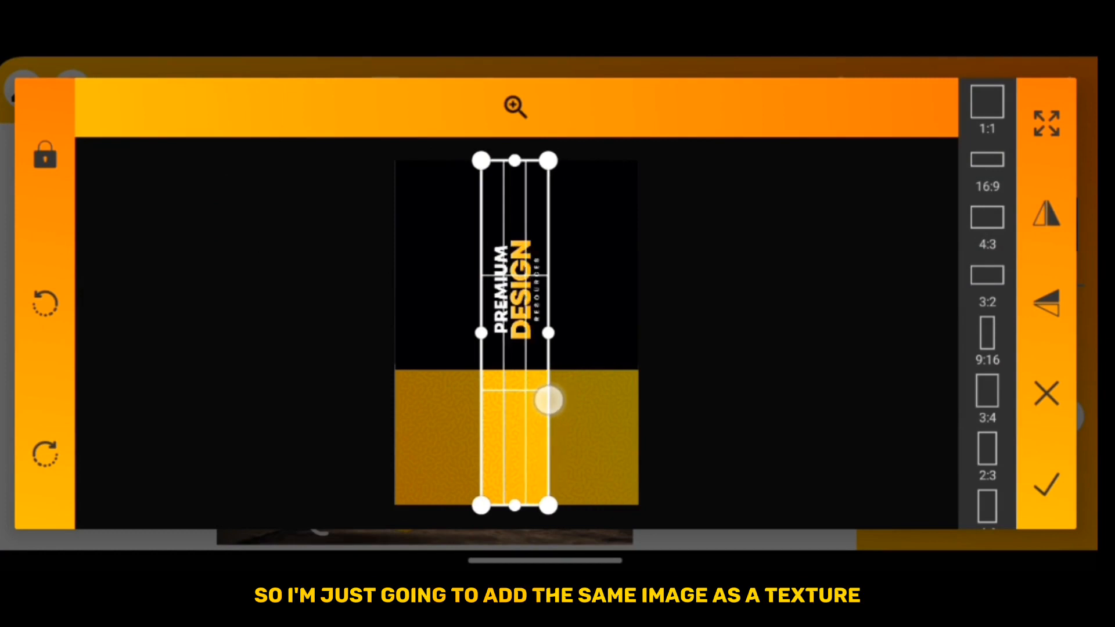
click(1046, 484)
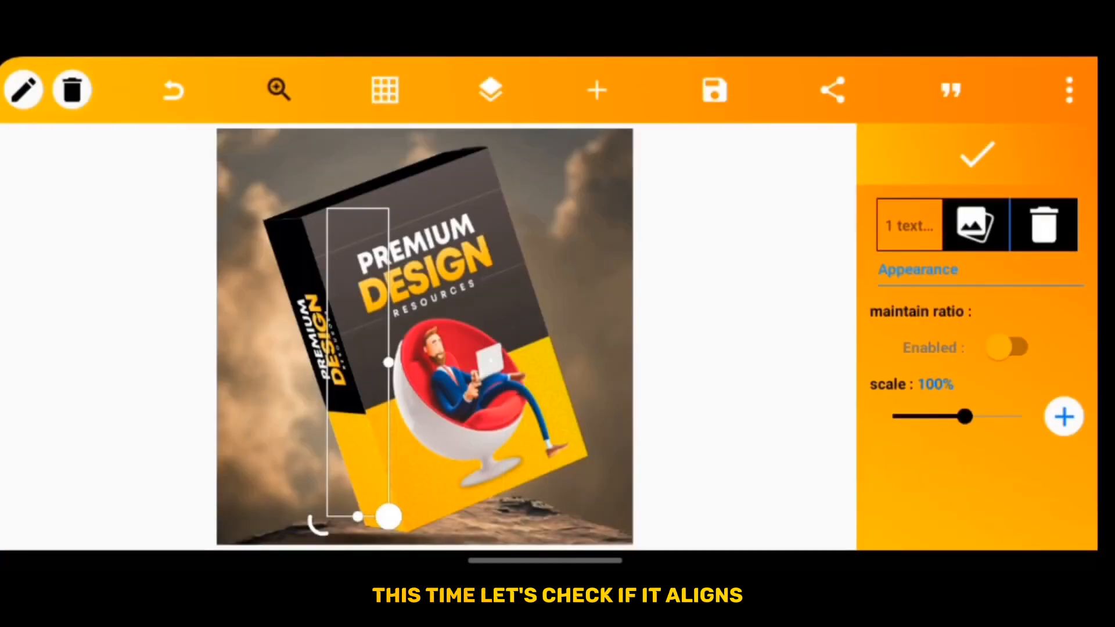
Pull the side panel's top corner up with Perspective so the spine strip aligns, and accept.
click(978, 157)
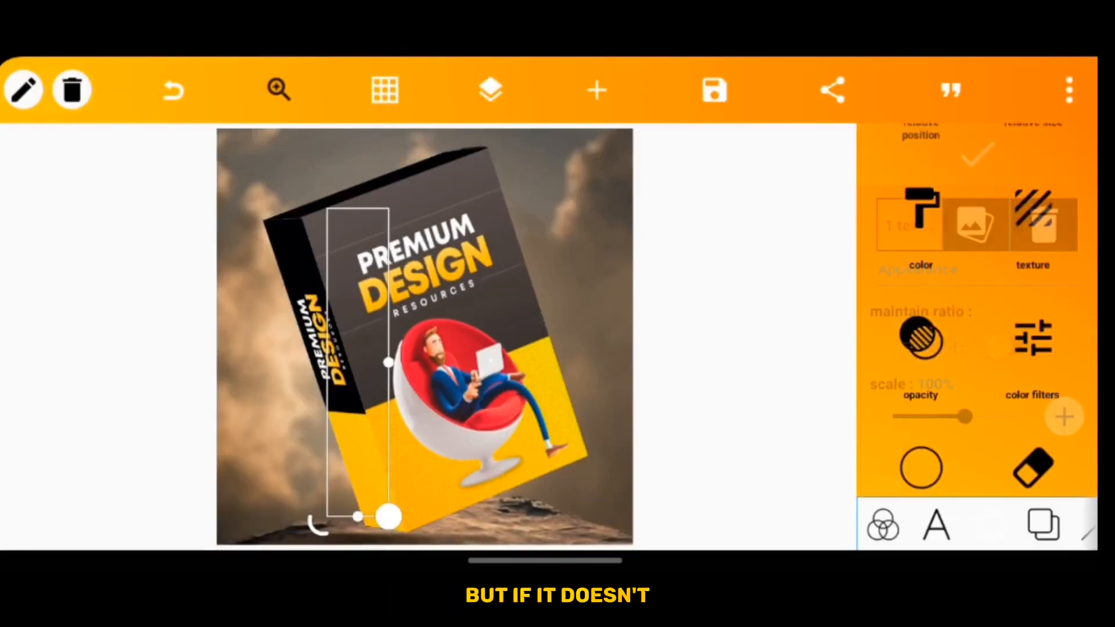
scroll(975, 393, down, 5)
click(970, 319)
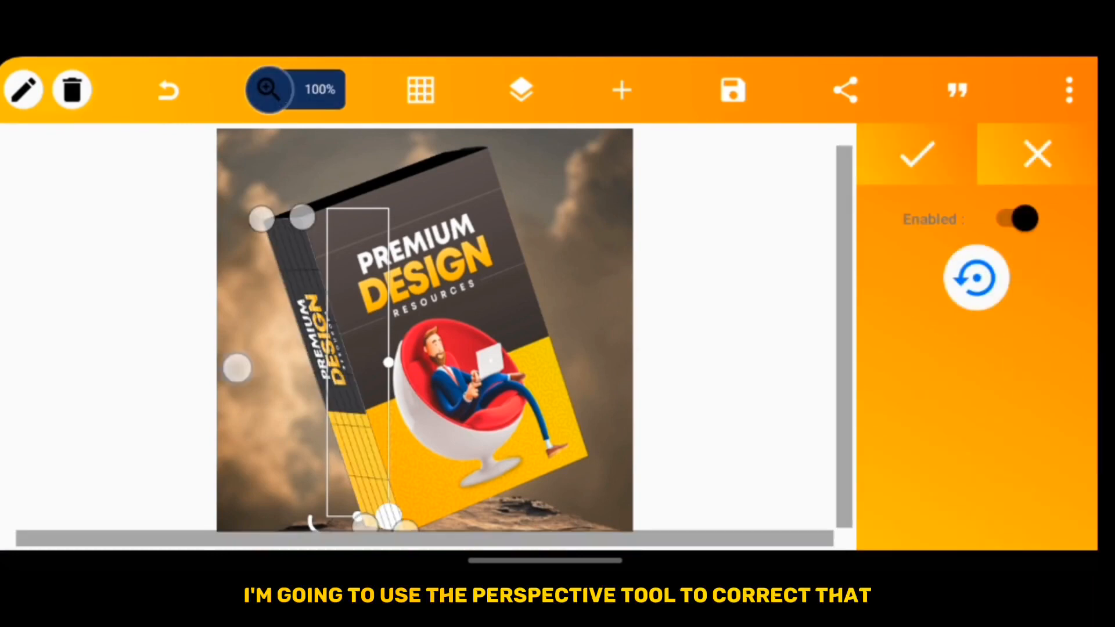
scroll(366, 305, up, 5)
scroll(436, 331, down, 3)
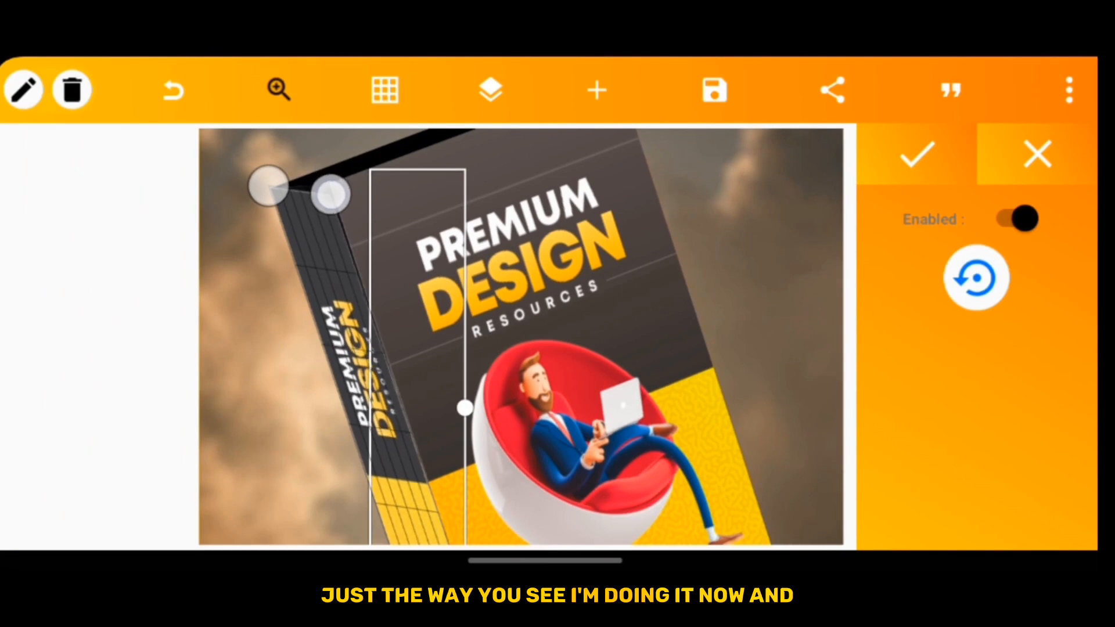
drag(331, 195, 329, 188)
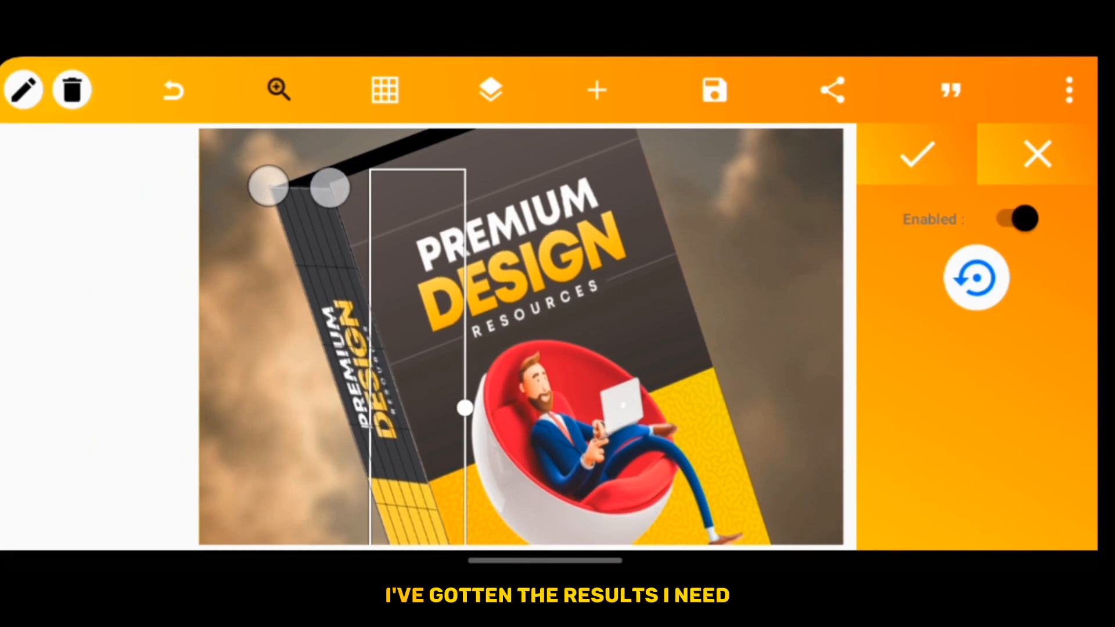
drag(329, 189, 329, 181)
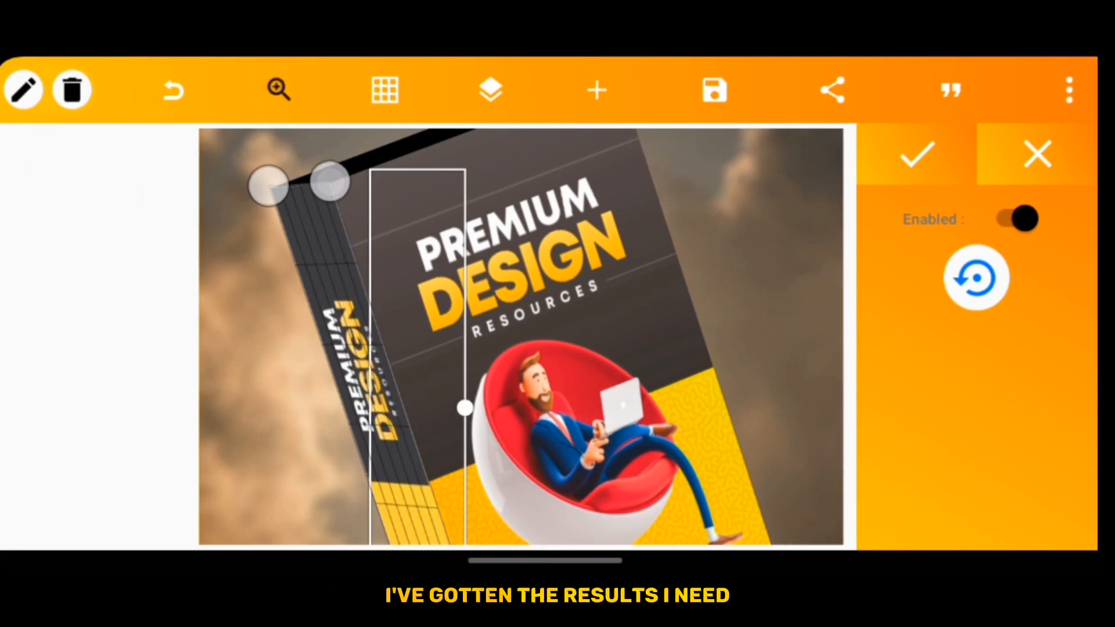
click(278, 90)
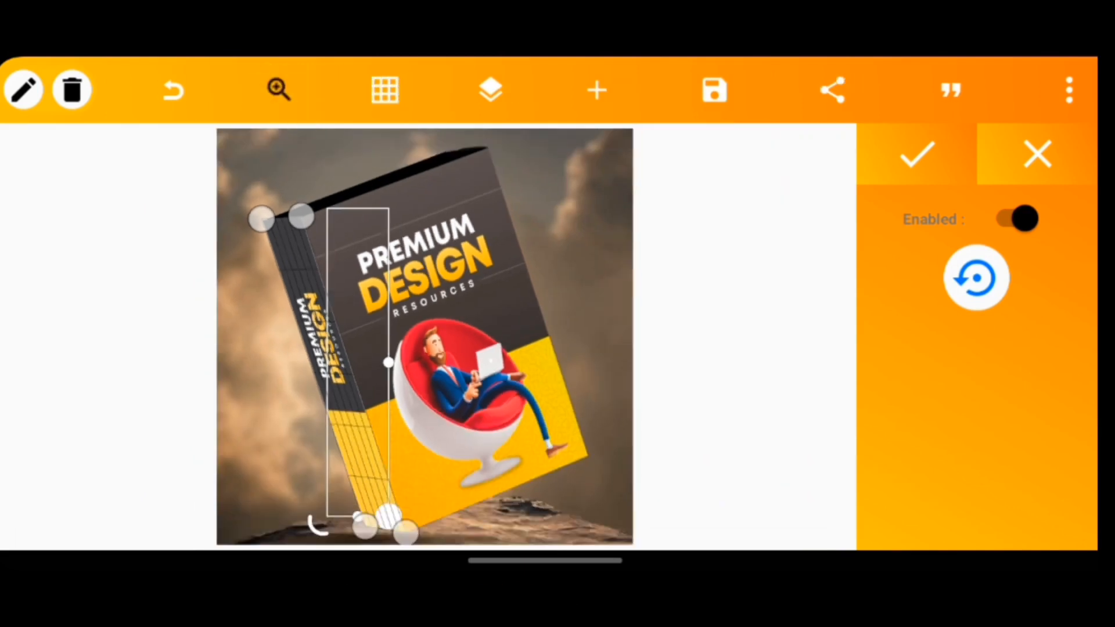
click(917, 156)
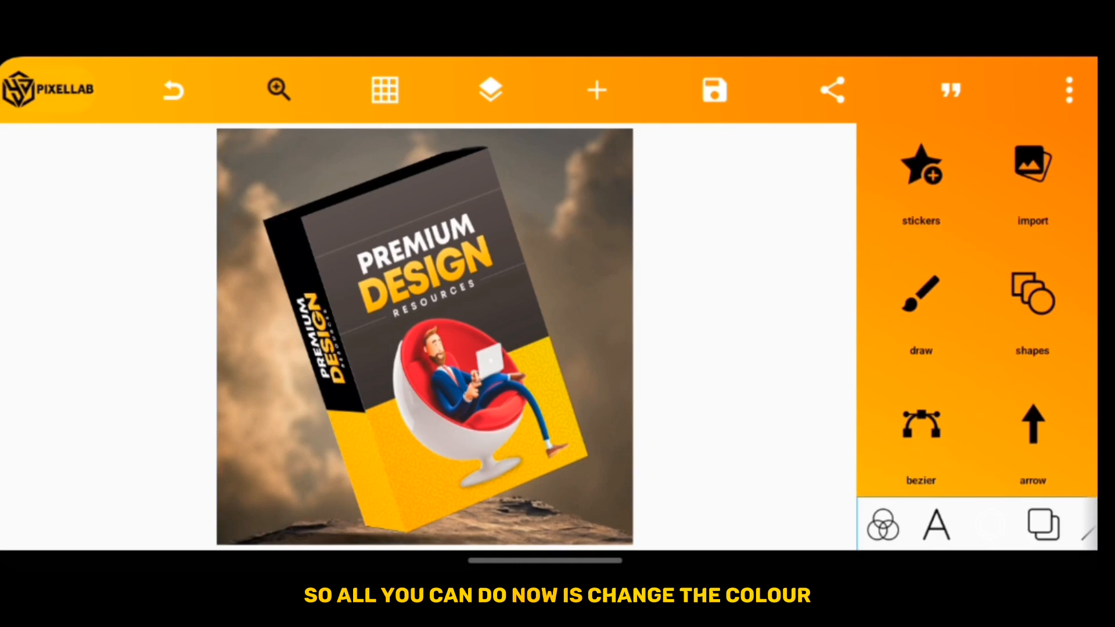
Switch the canvas background to a solid colour, first trying a light green.
click(1043, 525)
click(921, 187)
click(991, 354)
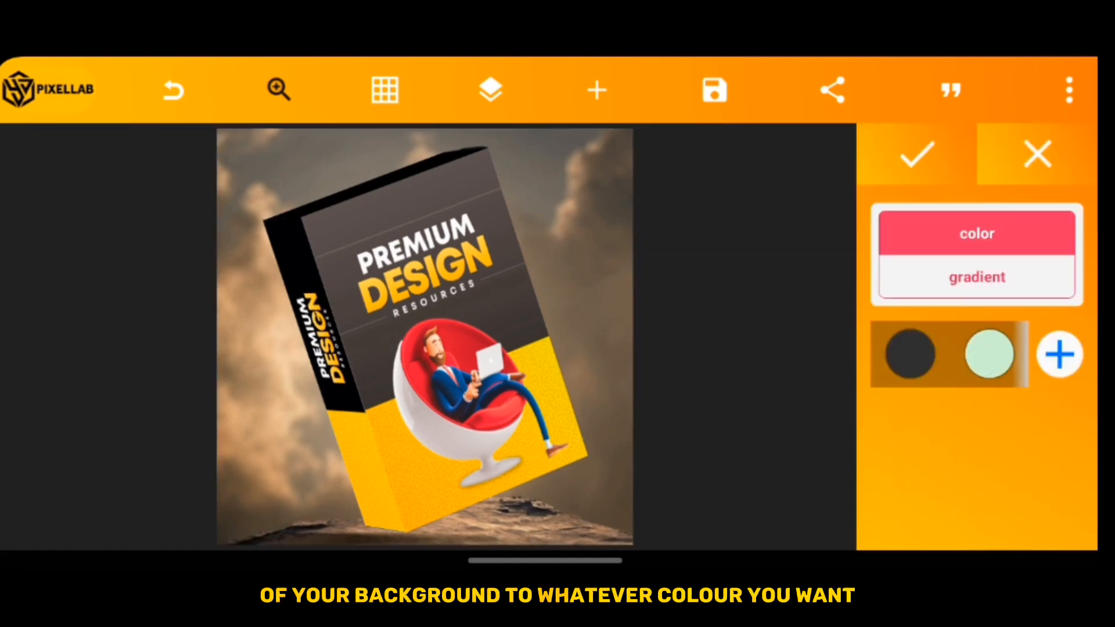
click(917, 157)
Hide the cloudy background image layer in the Layers list.
click(491, 90)
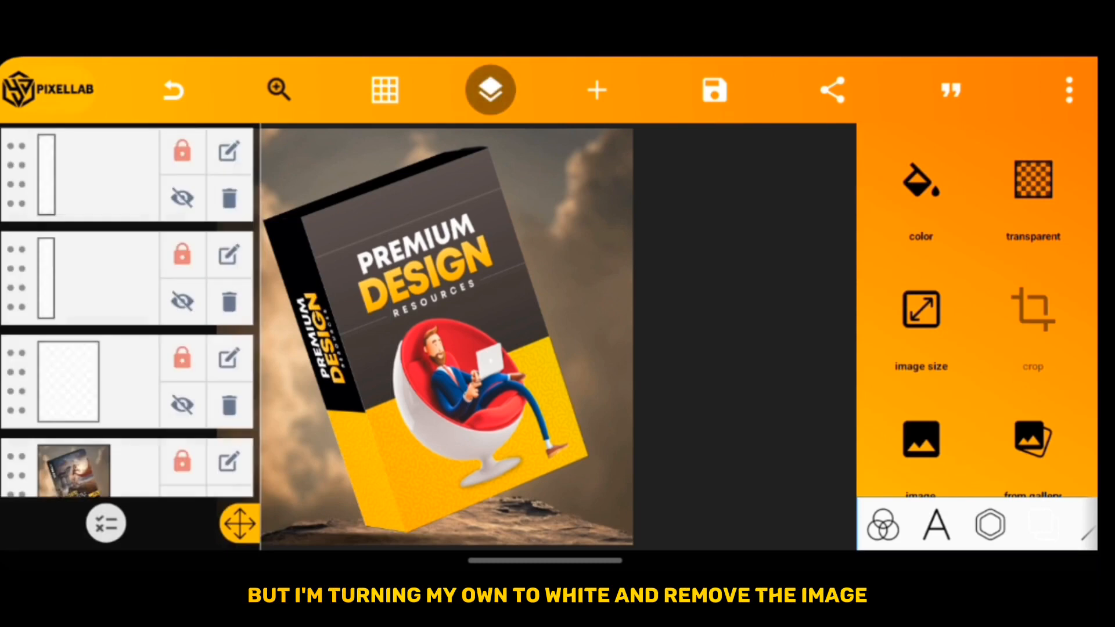
scroll(131, 331, down, 2)
click(181, 464)
click(491, 90)
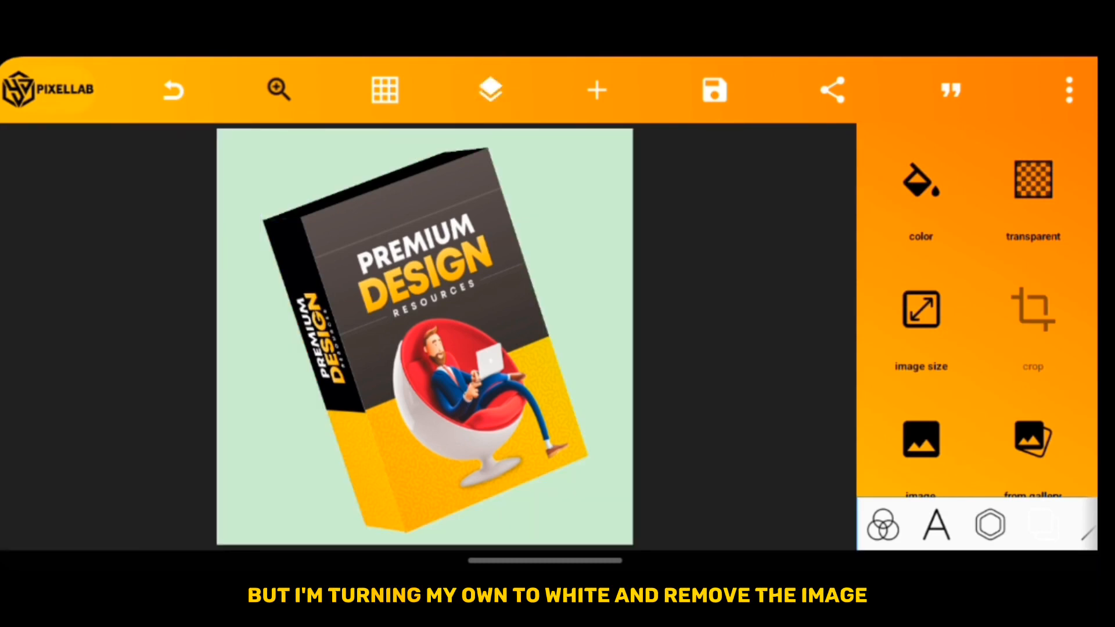
Make the background colour plain white behind the box mockup.
click(921, 183)
scroll(949, 355, right, 3)
click(941, 352)
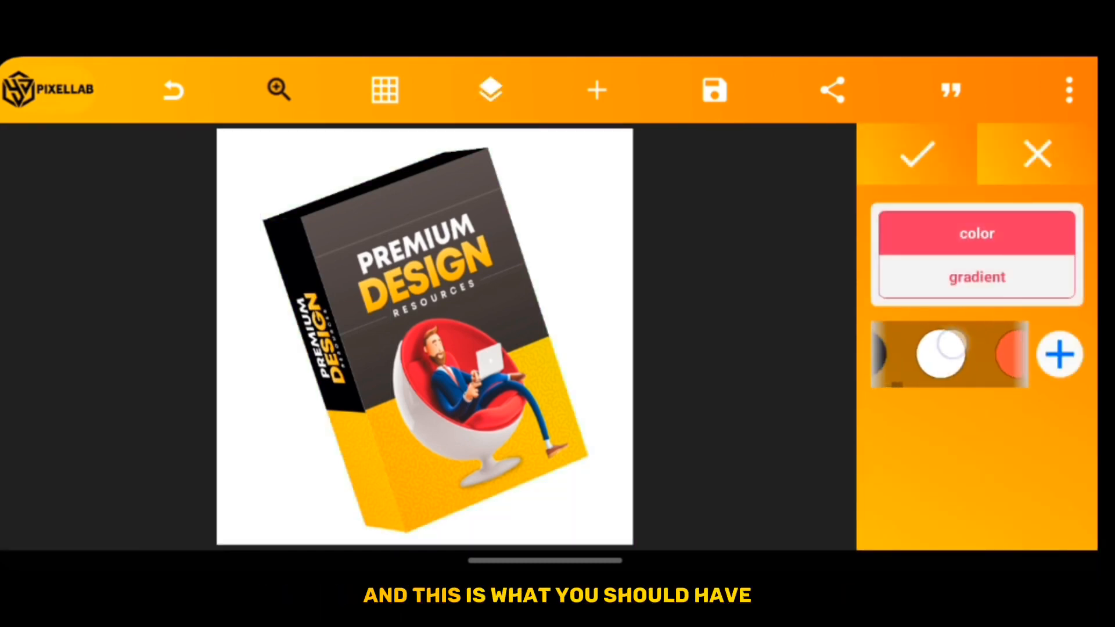
click(916, 156)
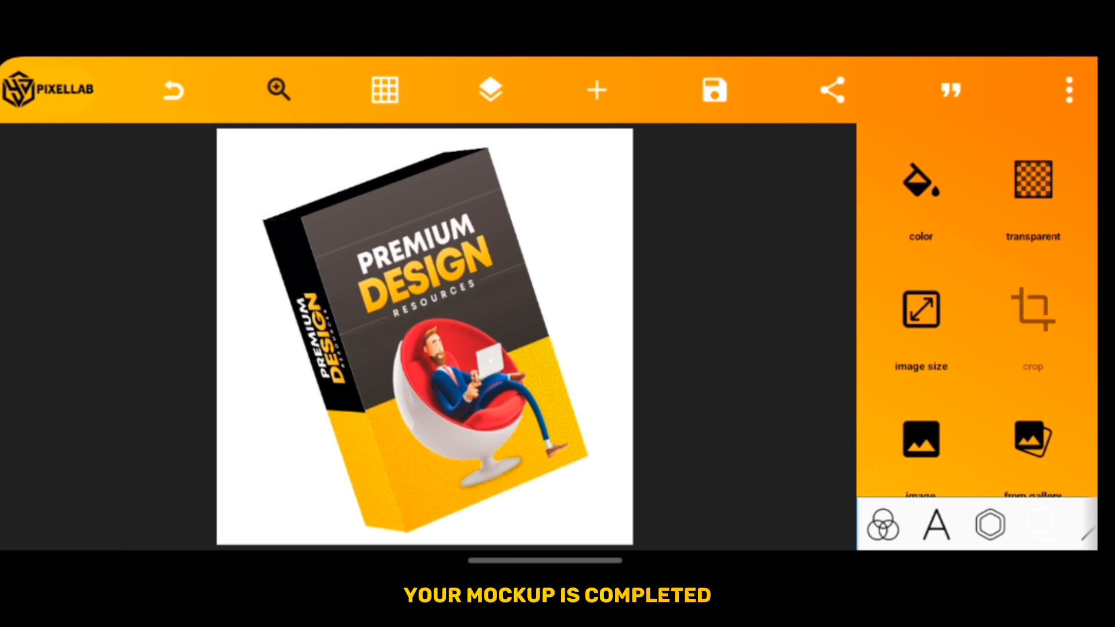
Export the mockup to the gallery as an ultra-size JPG image.
click(715, 90)
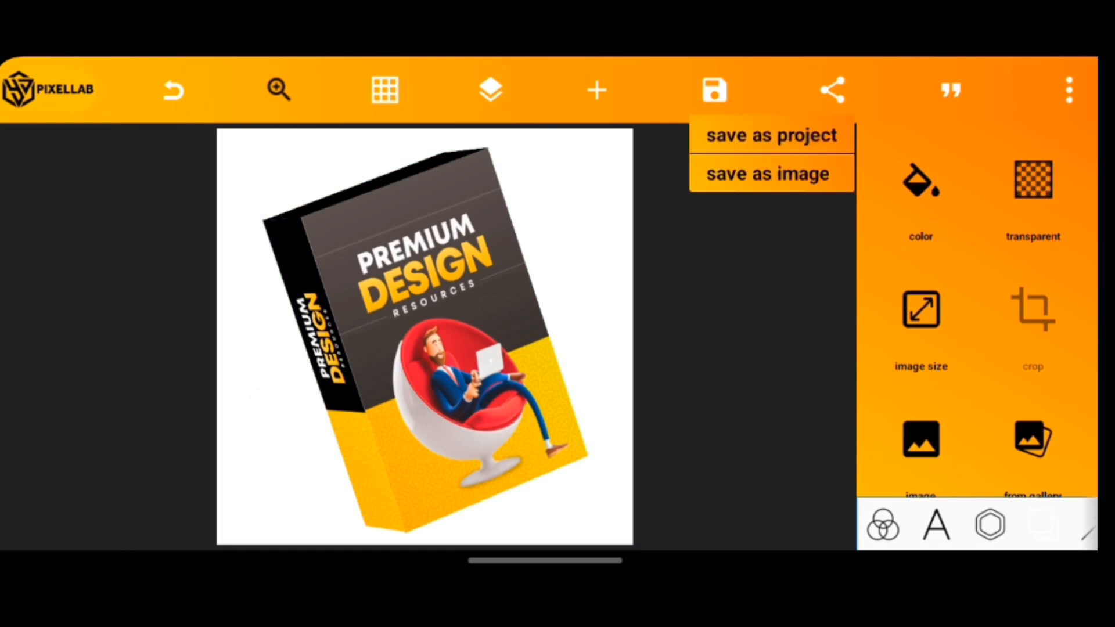
click(767, 175)
click(1031, 423)
click(209, 514)
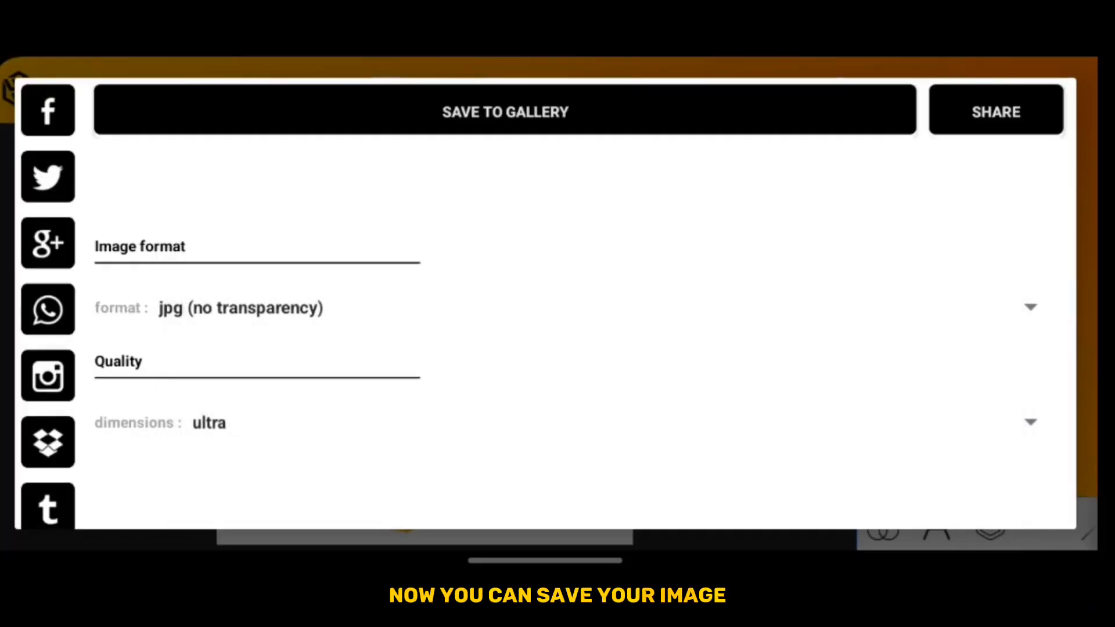
click(505, 112)
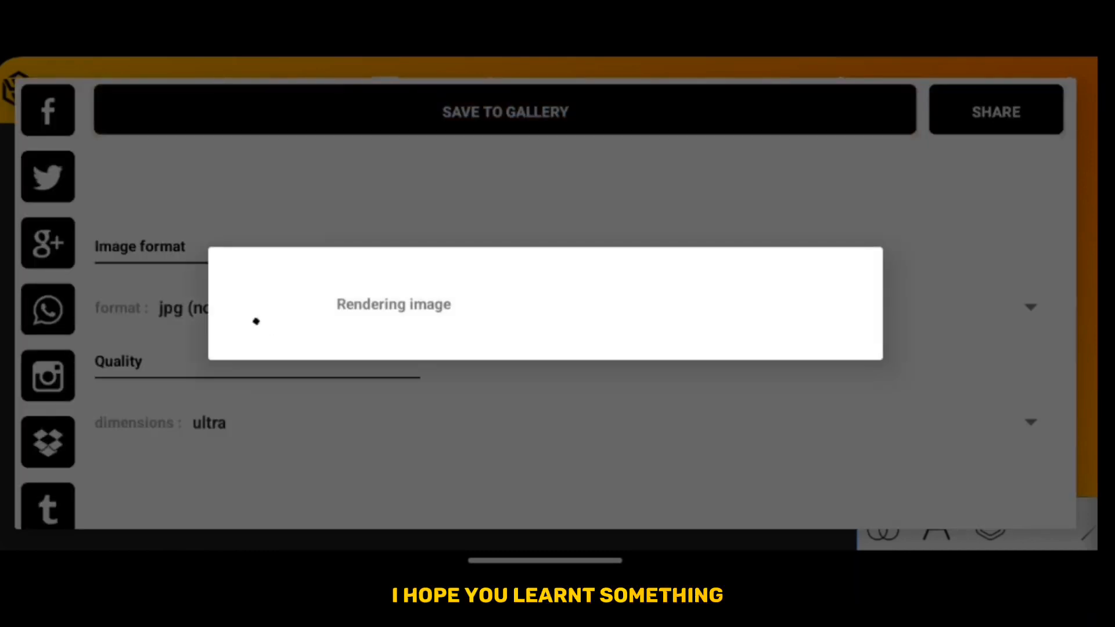